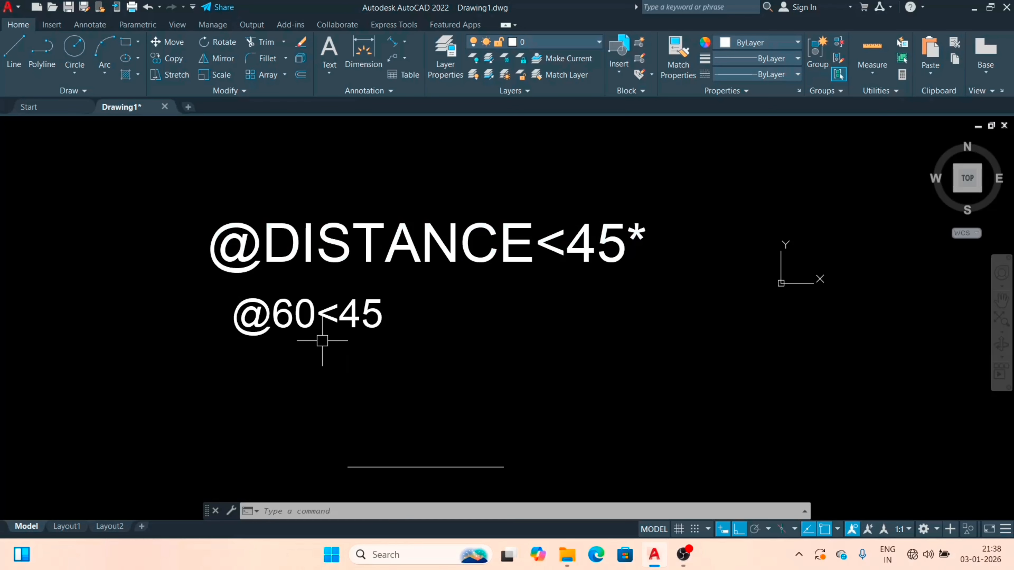
{"action": "scroll", "coordinate": [466, 343], "scroll_direction": "down", "scroll_amount": 2}
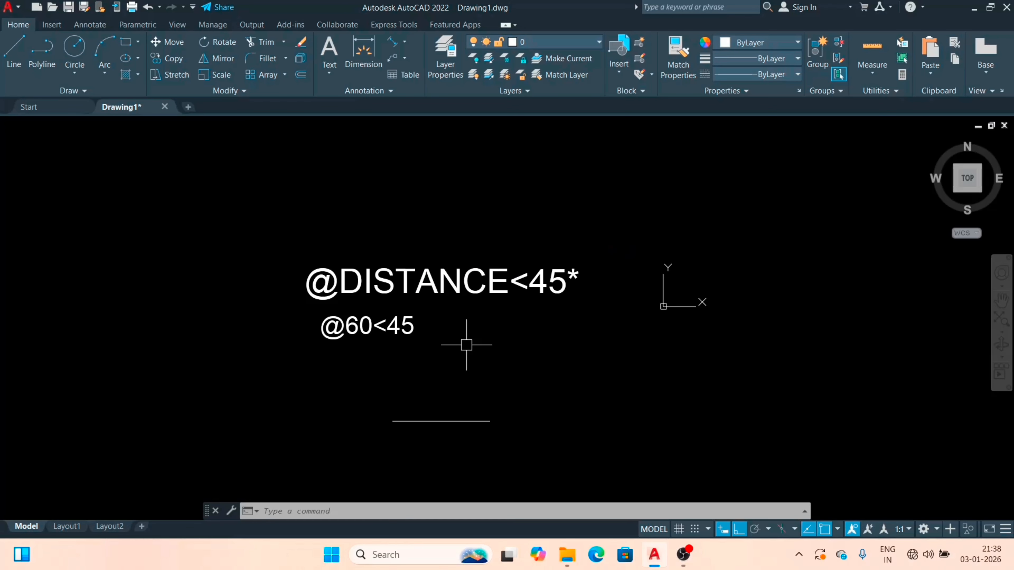
{"action": "left_click", "coordinate": [13, 56]}
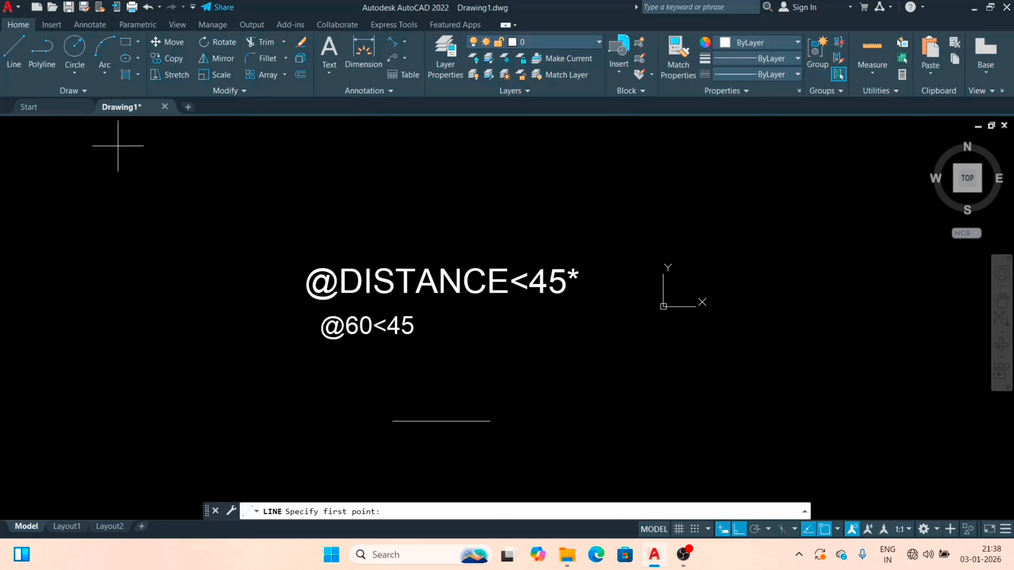
{"action": "left_click", "coordinate": [491, 420]}
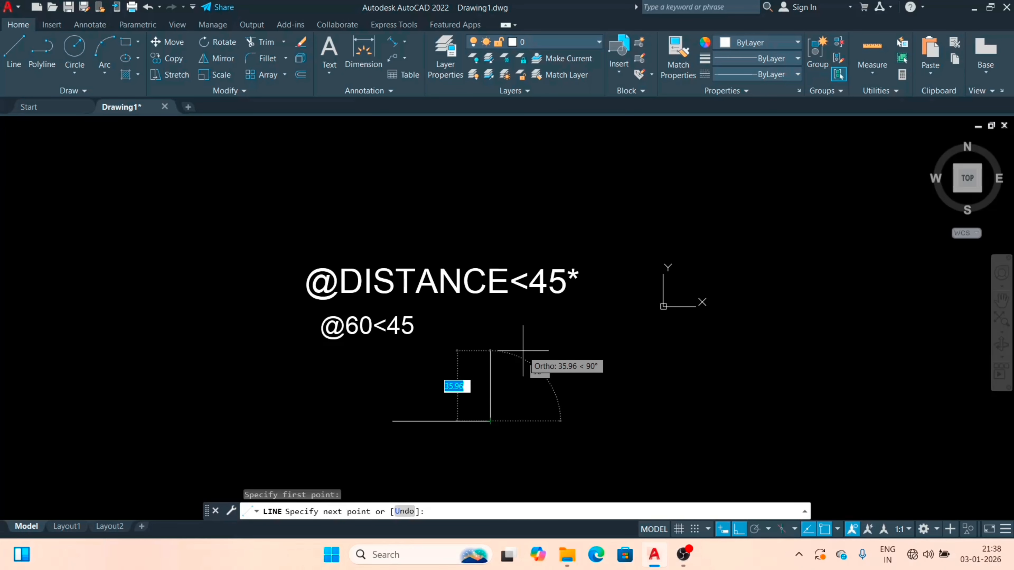
{"action": "type", "text": "@"}
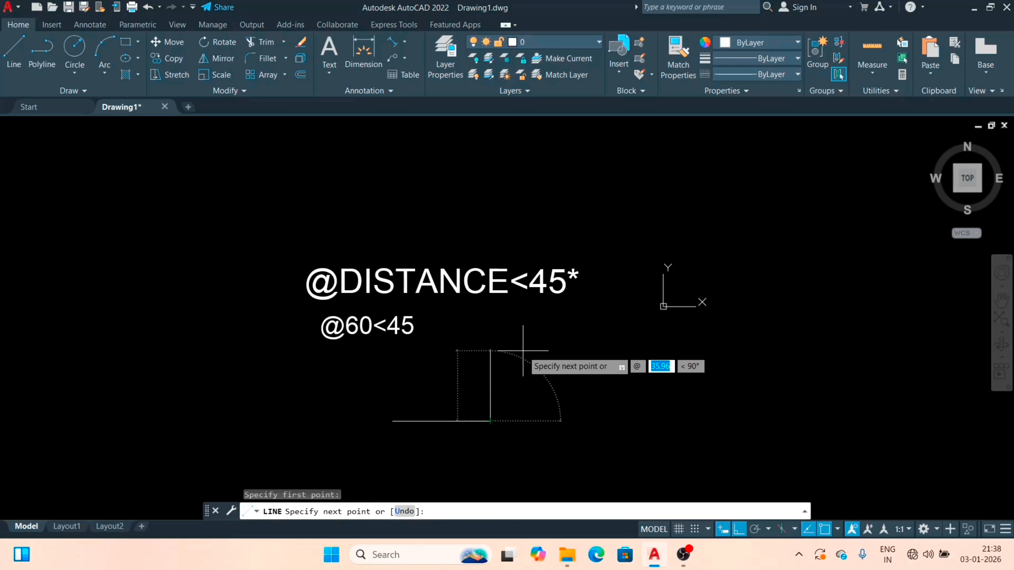
{"action": "type", "text": "60"}
{"action": "key", "text": "Tab"}
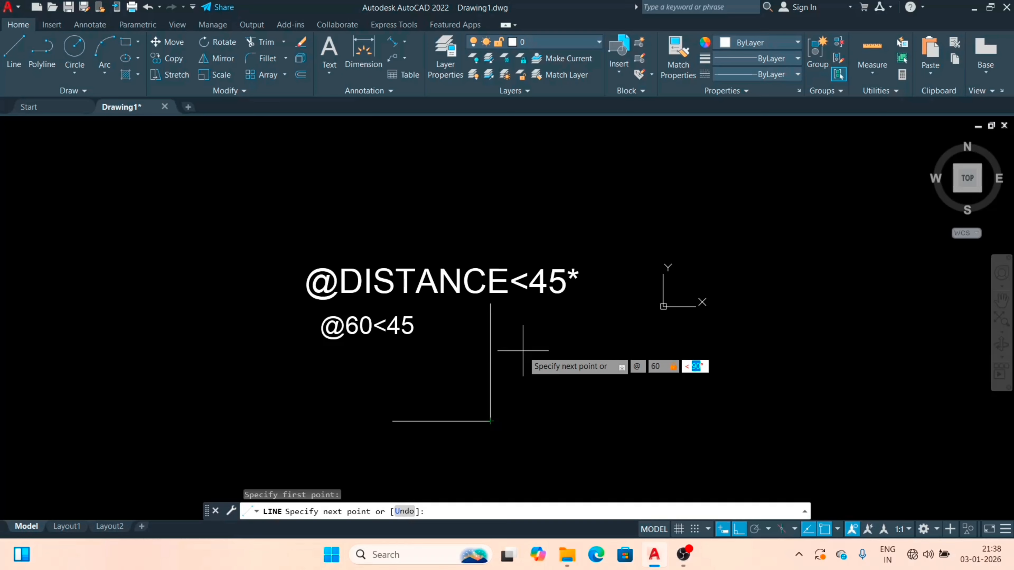
{"action": "type", "text": "45"}
{"action": "key", "text": "Return"}
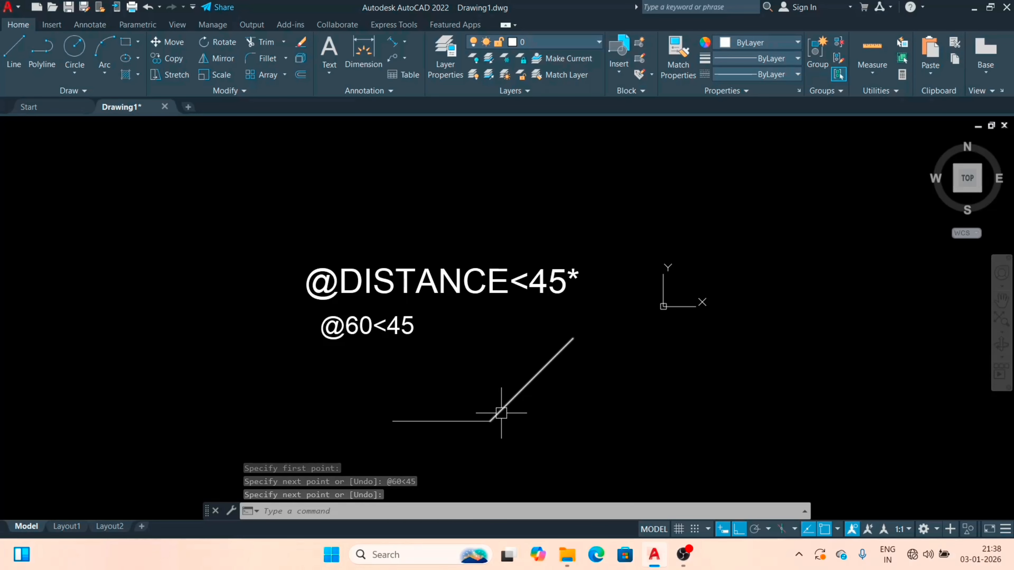
- Draw a horizontal line about 62 units long to the right from the vertex where the inclined line starts
{"action": "left_click", "coordinate": [14, 52]}
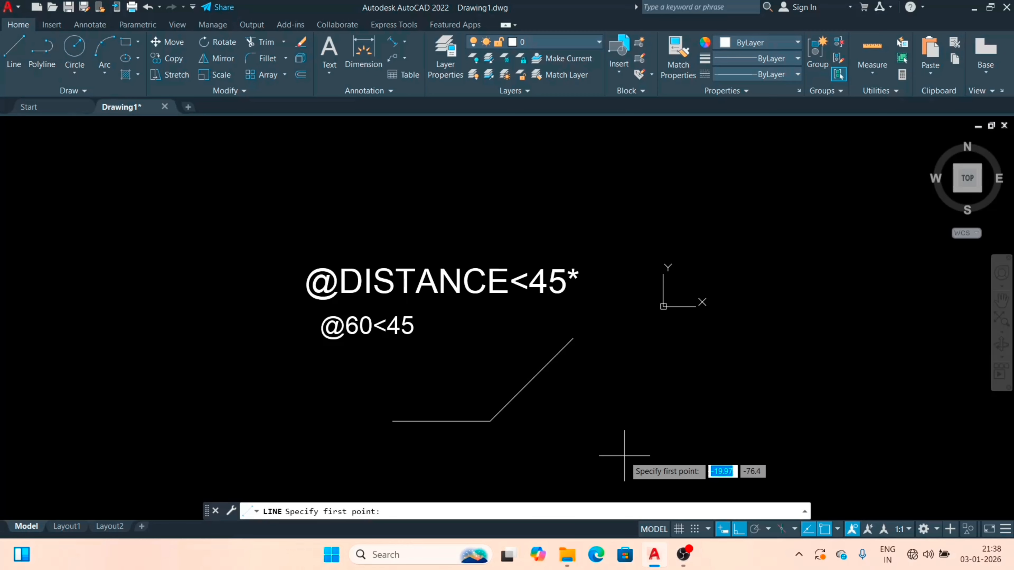
{"action": "left_click", "coordinate": [490, 420]}
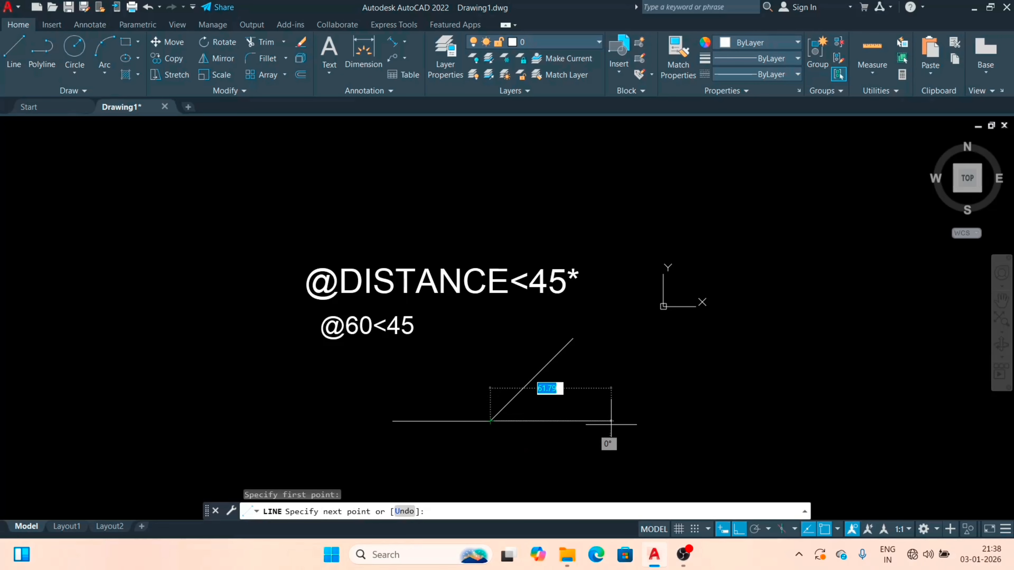
{"action": "left_click", "coordinate": [611, 422]}
{"action": "key", "text": "Return"}
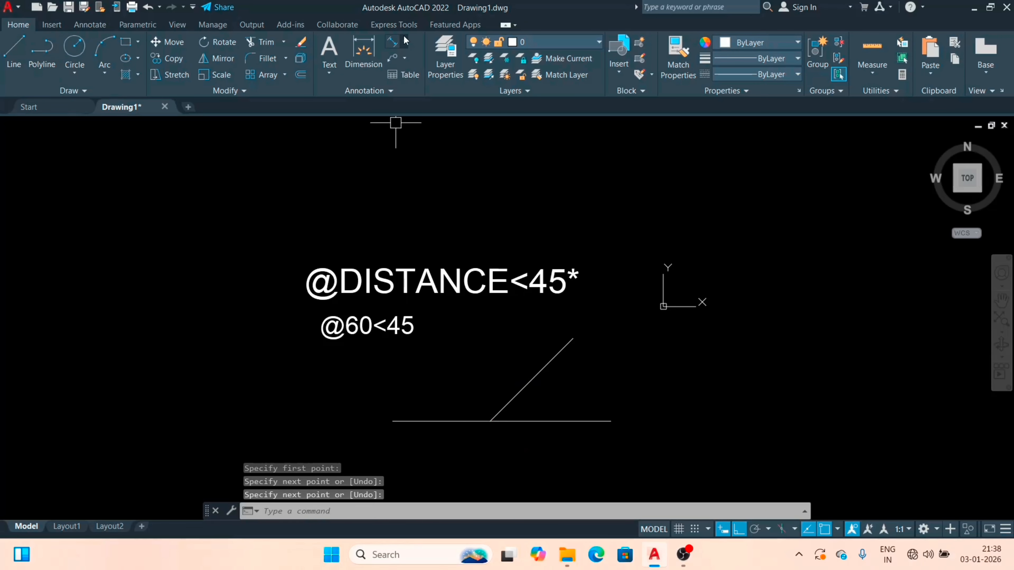
- Add an aligned dimension along the inclined line, placed on its upper-left side
{"action": "left_click", "coordinate": [404, 45]}
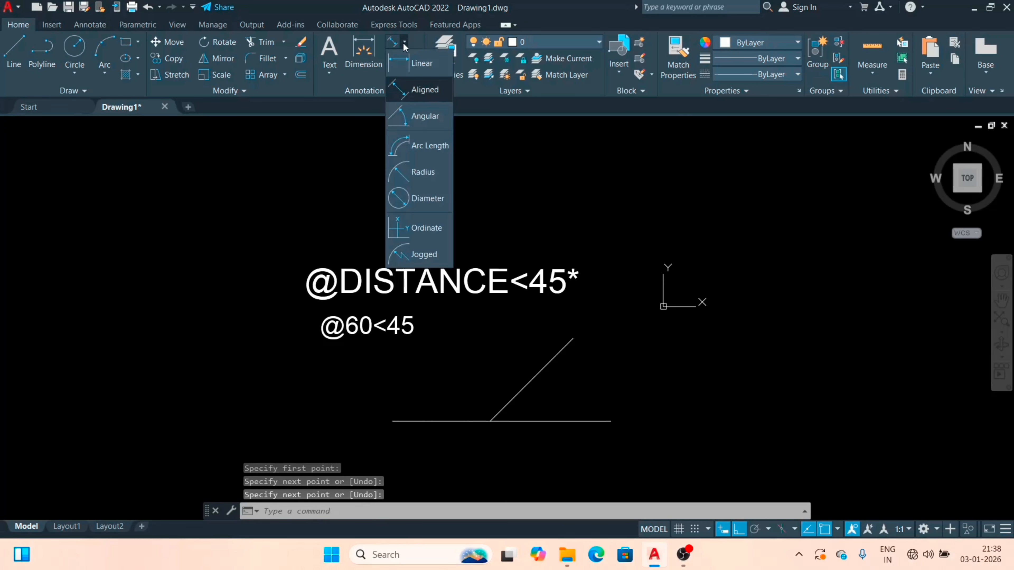
{"action": "left_click", "coordinate": [431, 100]}
{"action": "left_click", "coordinate": [490, 420]}
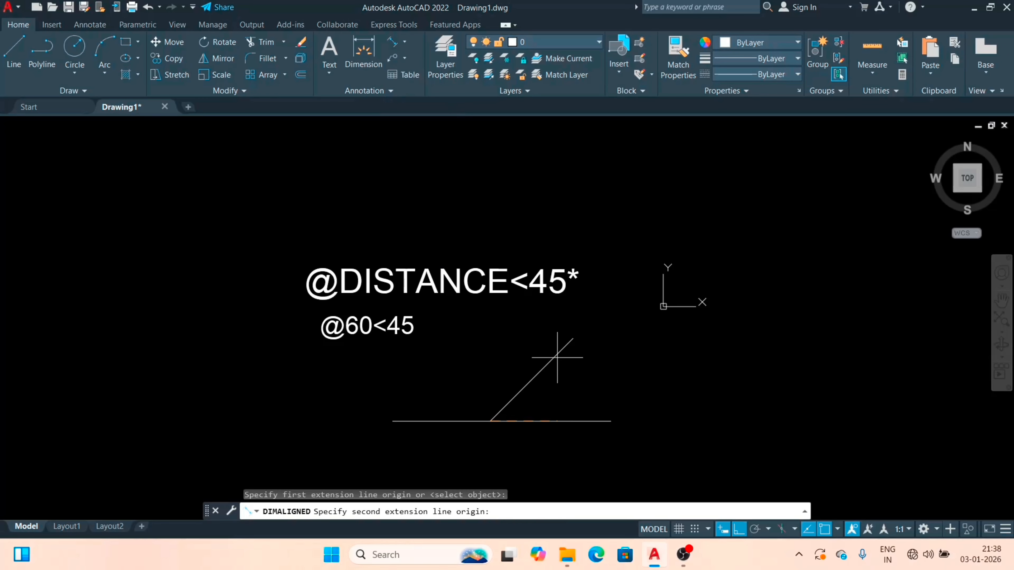
{"action": "left_click", "coordinate": [572, 338]}
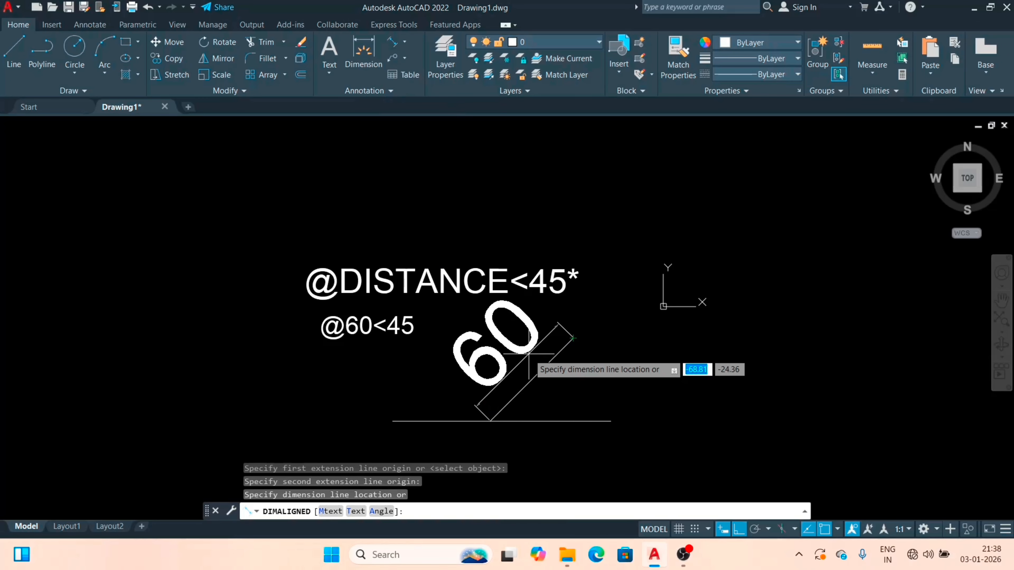
{"action": "left_click", "coordinate": [516, 362]}
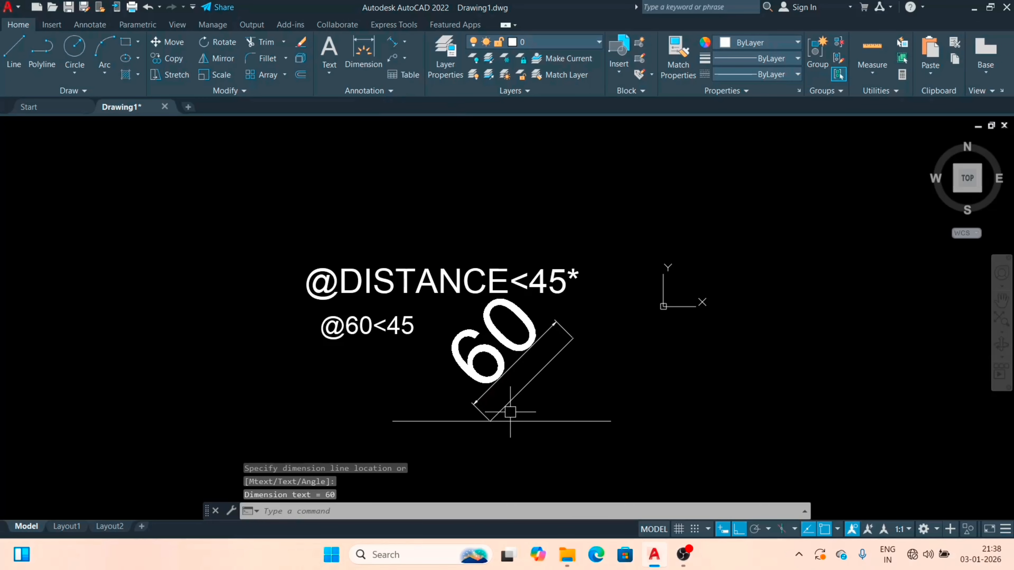
- Add an angular dimension between the inclined line and the horizontal line to its right
{"action": "left_click", "coordinate": [404, 42]}
{"action": "left_click", "coordinate": [429, 119]}
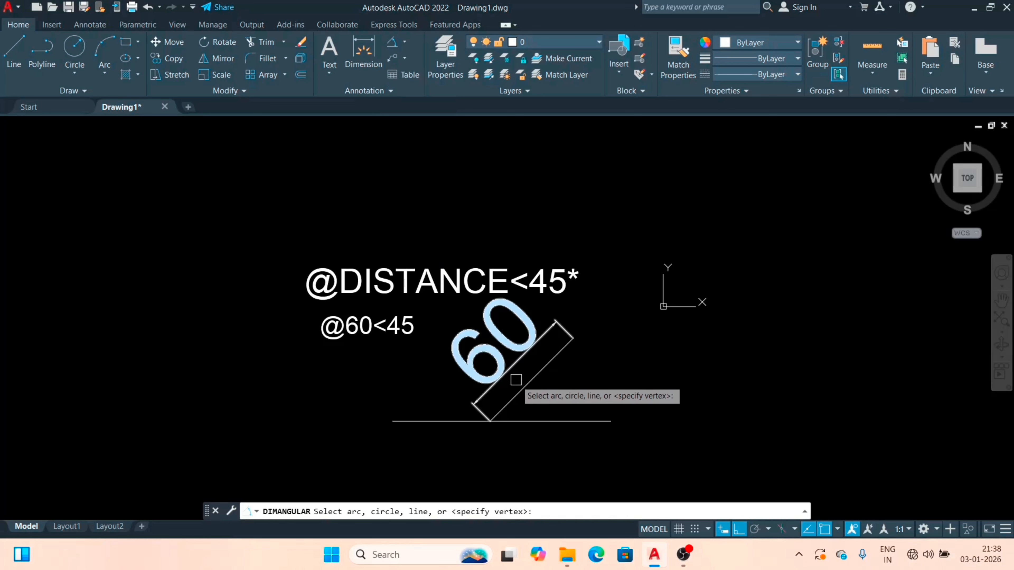
{"action": "left_click", "coordinate": [513, 396]}
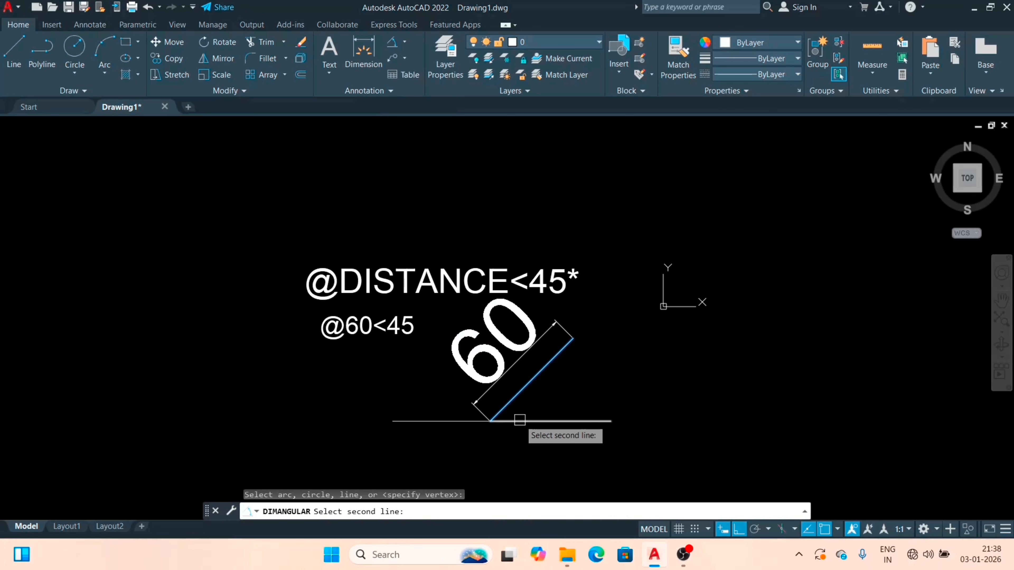
{"action": "left_click", "coordinate": [522, 421]}
{"action": "left_click", "coordinate": [529, 411]}
{"action": "scroll", "coordinate": [535, 384], "scroll_direction": "down", "scroll_amount": 3}
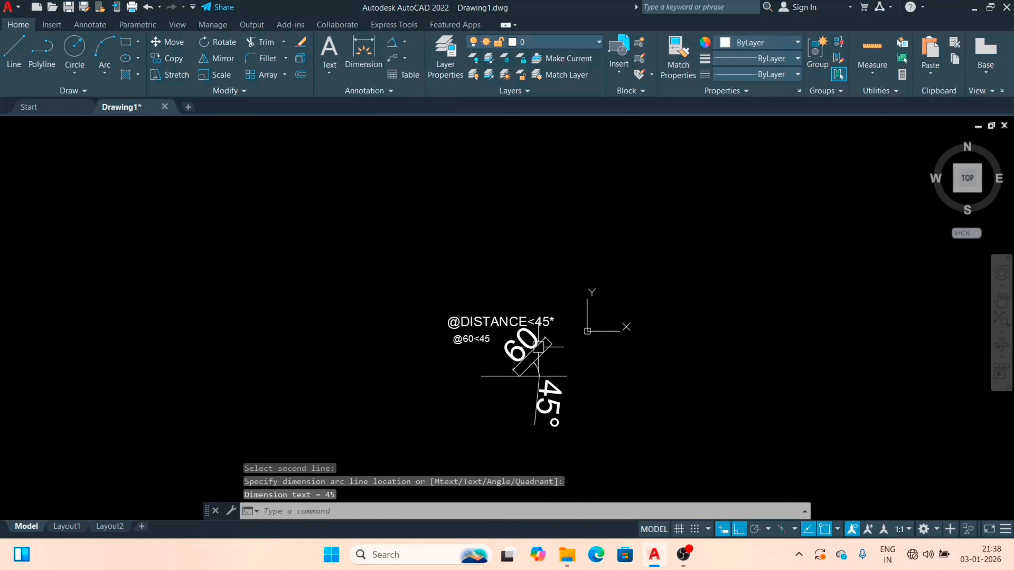
{"action": "scroll", "coordinate": [558, 405], "scroll_direction": "up", "scroll_amount": 2}
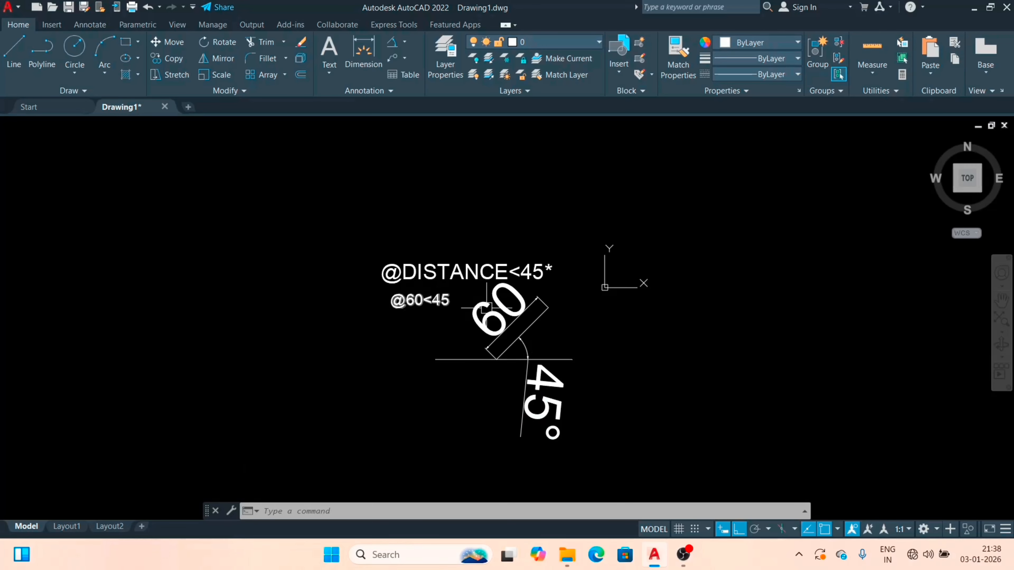
{"action": "scroll", "coordinate": [579, 325], "scroll_direction": "down", "scroll_amount": 1}
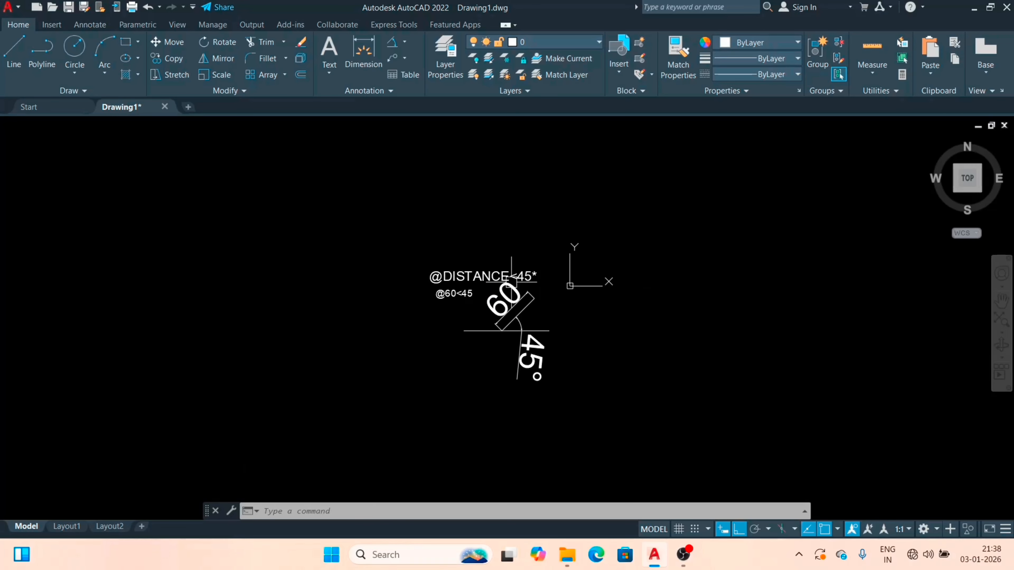
{"action": "scroll", "coordinate": [542, 305], "scroll_direction": "up", "scroll_amount": 1}
{"action": "scroll", "coordinate": [543, 306], "scroll_direction": "up", "scroll_amount": 2}
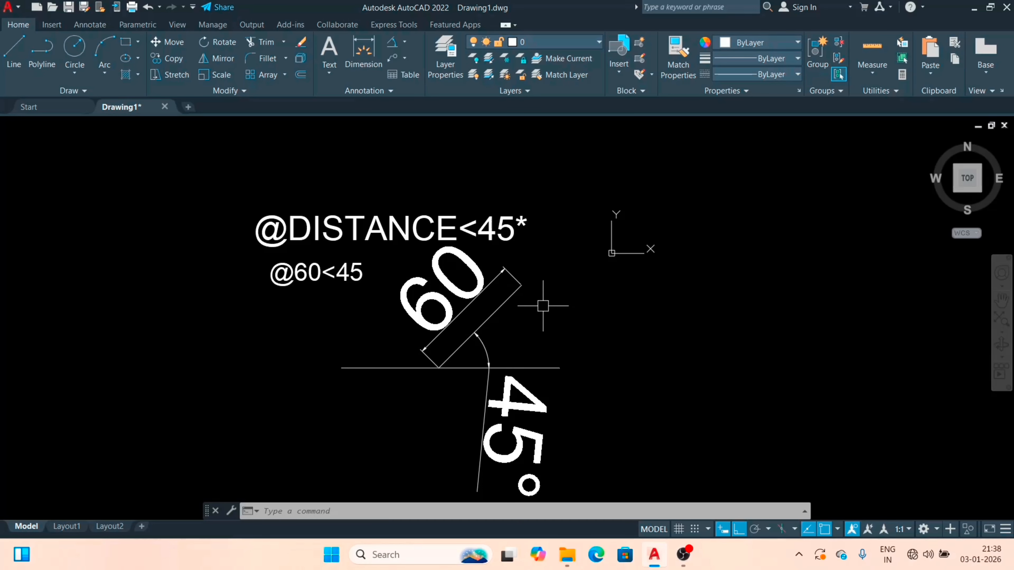
{"action": "scroll", "coordinate": [542, 306], "scroll_direction": "down", "scroll_amount": 2}
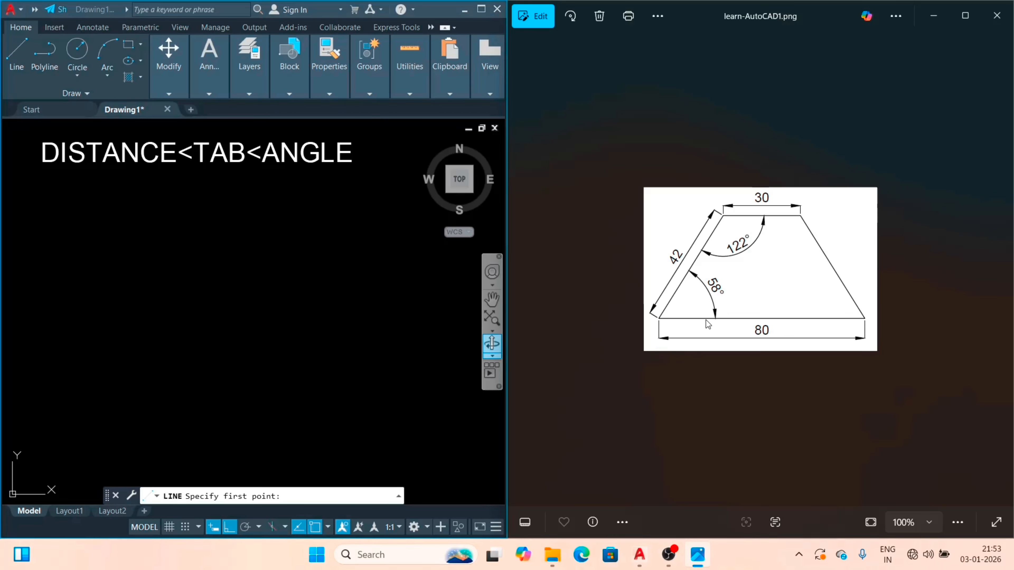
- Draw the trapezoid's base as a horizontal line 80 units long, running left from its right corner below the DISTANCE<TAB<ANGLE text
{"action": "scroll", "coordinate": [707, 323], "scroll_direction": "up", "scroll_amount": 3}
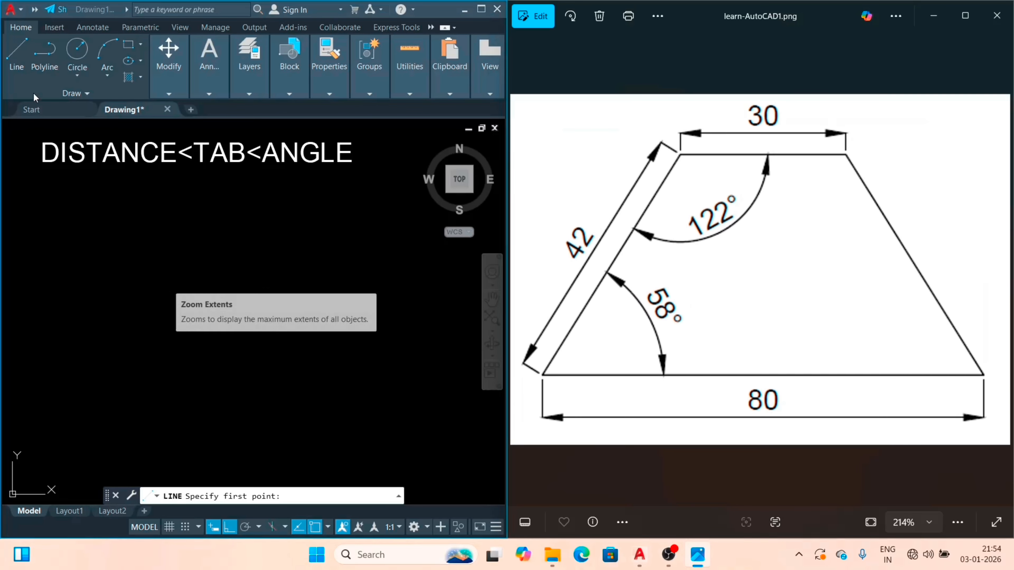
{"action": "left_click", "coordinate": [18, 56]}
{"action": "left_click", "coordinate": [325, 370]}
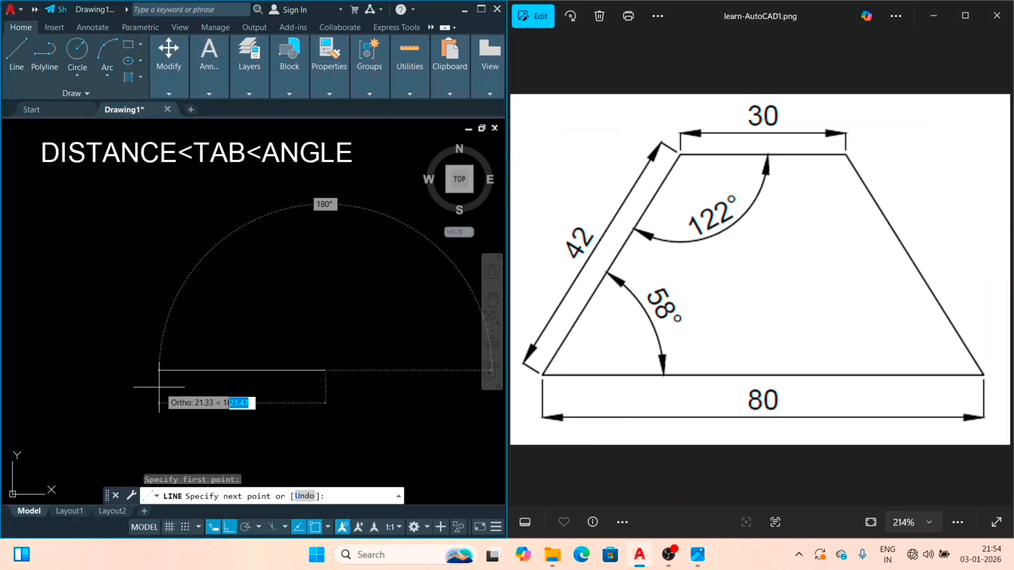
{"action": "type", "text": "80"}
{"action": "key", "text": "Return"}
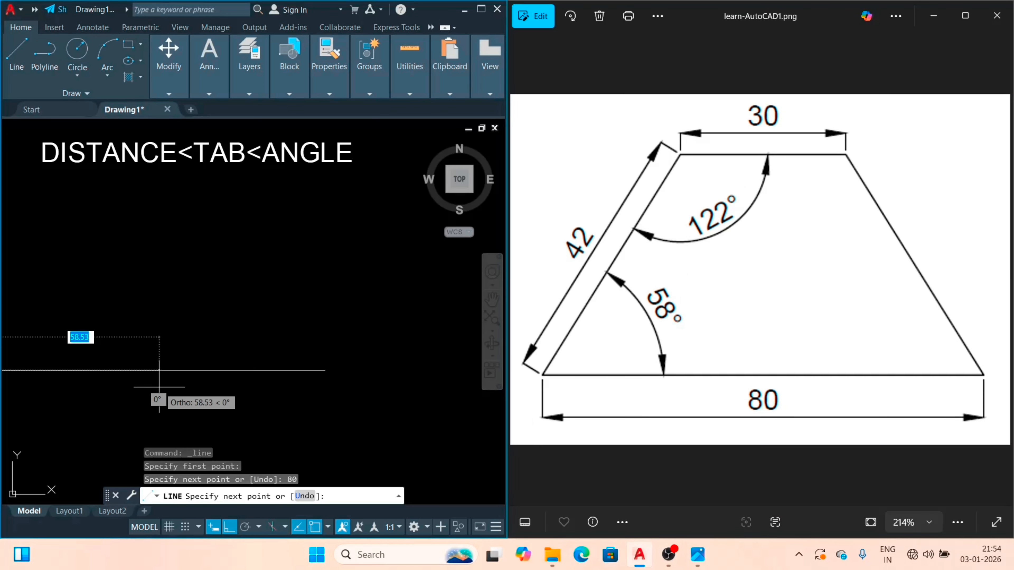
- Continue the line from the base's left end with the slanted side, 42 units long at 58°
{"action": "scroll", "coordinate": [238, 387], "scroll_direction": "down", "scroll_amount": 4}
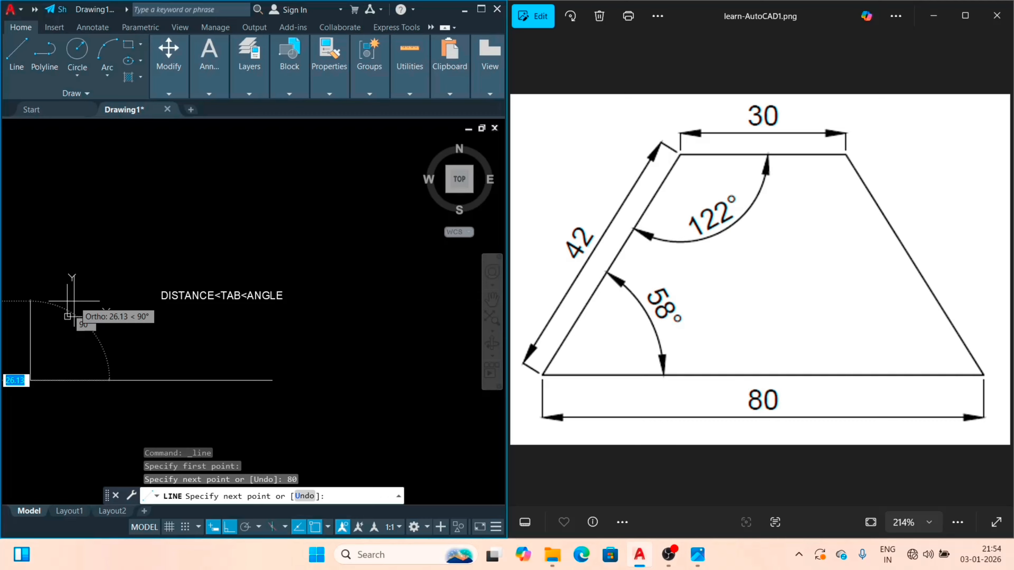
{"action": "type", "text": "42"}
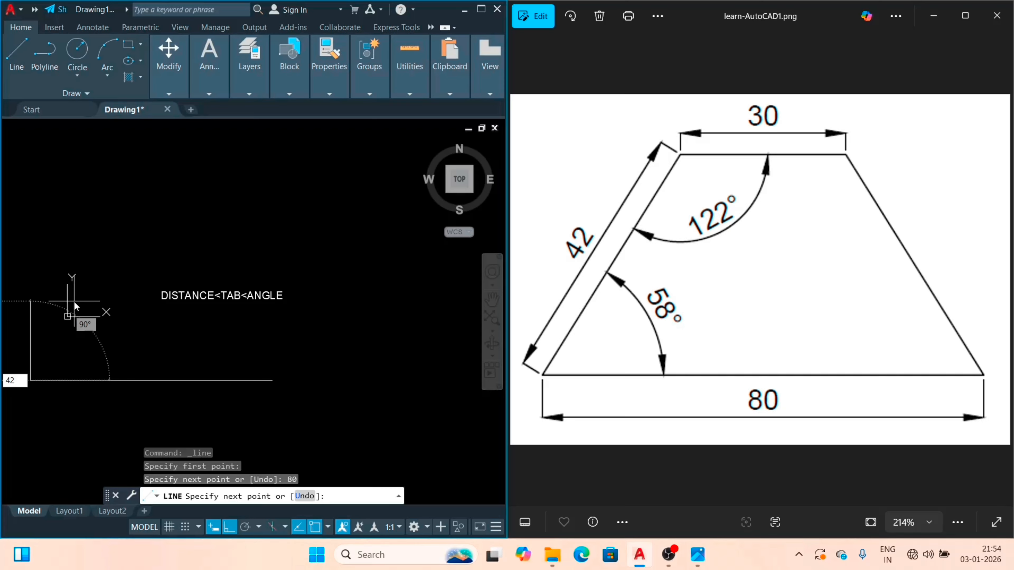
{"action": "key", "text": "Tab"}
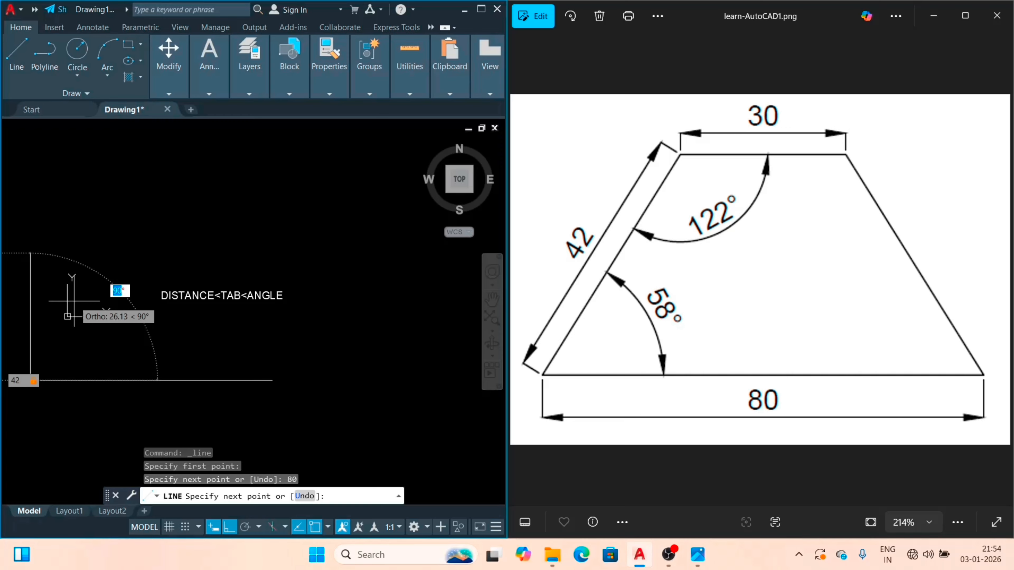
{"action": "type", "text": "58"}
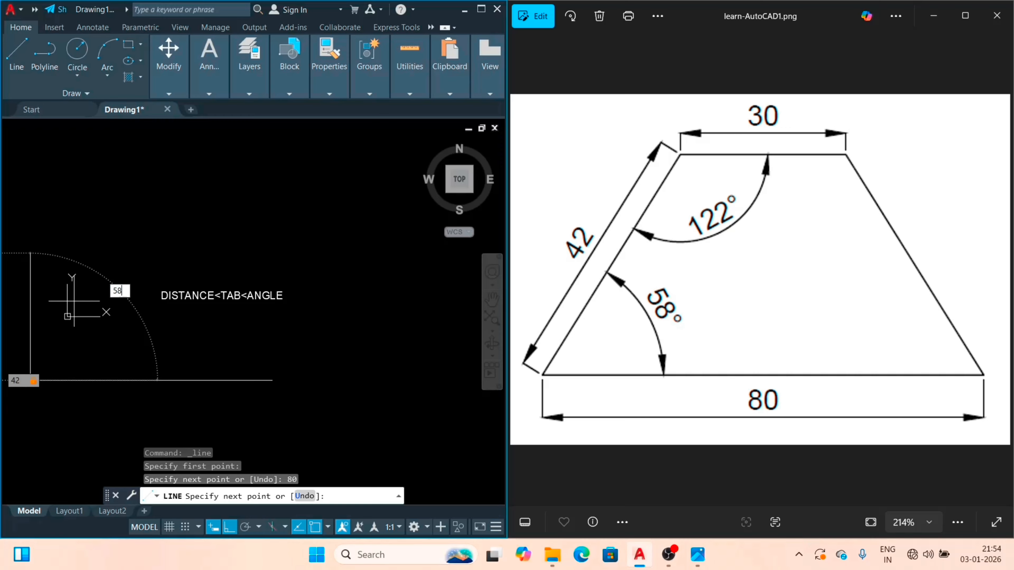
{"action": "key", "text": "Return"}
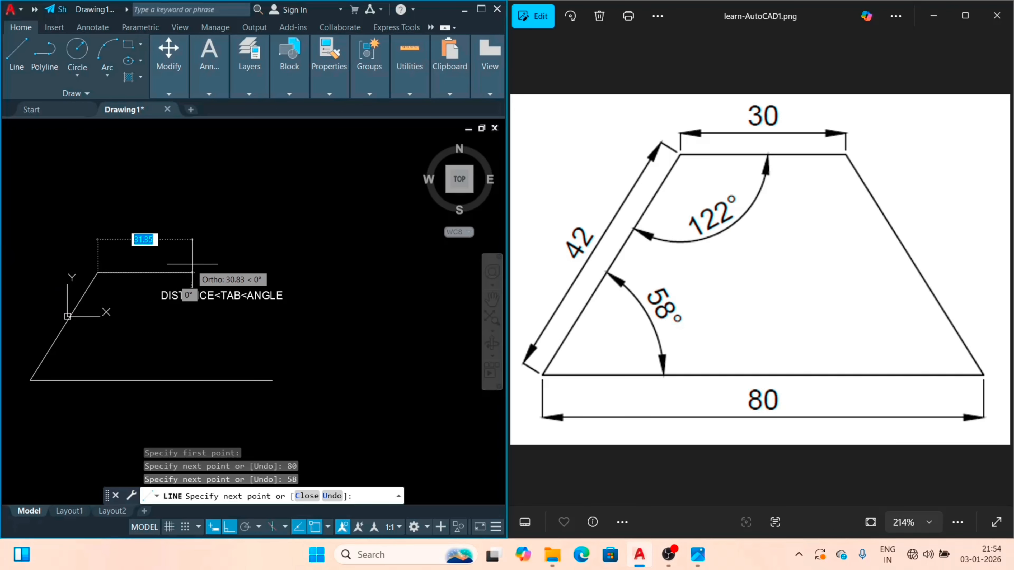
- Draw the trapezoid's top edge 30 units to the right and close the outline back to the base's right corner
{"action": "type", "text": "3"}
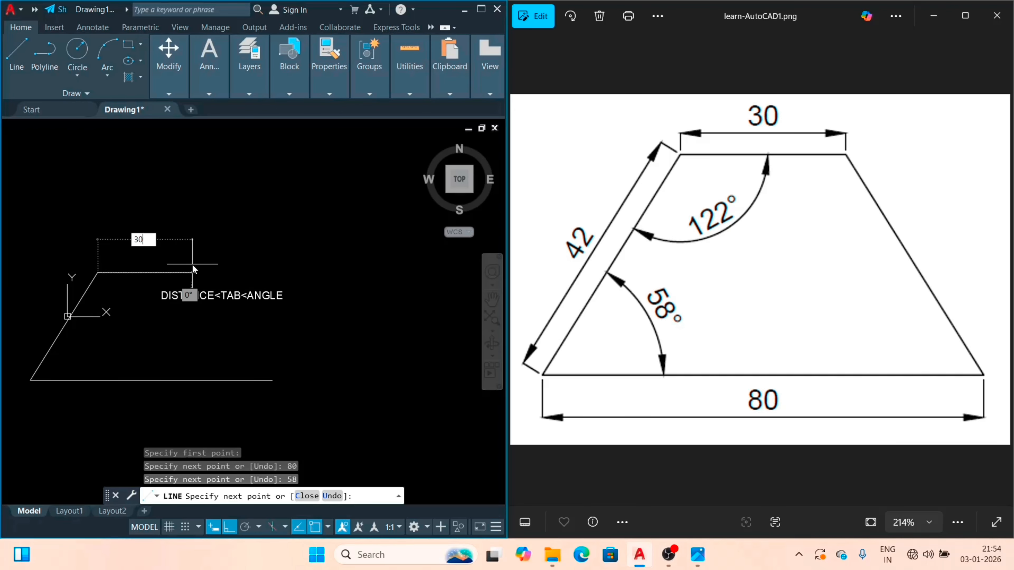
{"action": "type", "text": "0"}
{"action": "key", "text": "Return"}
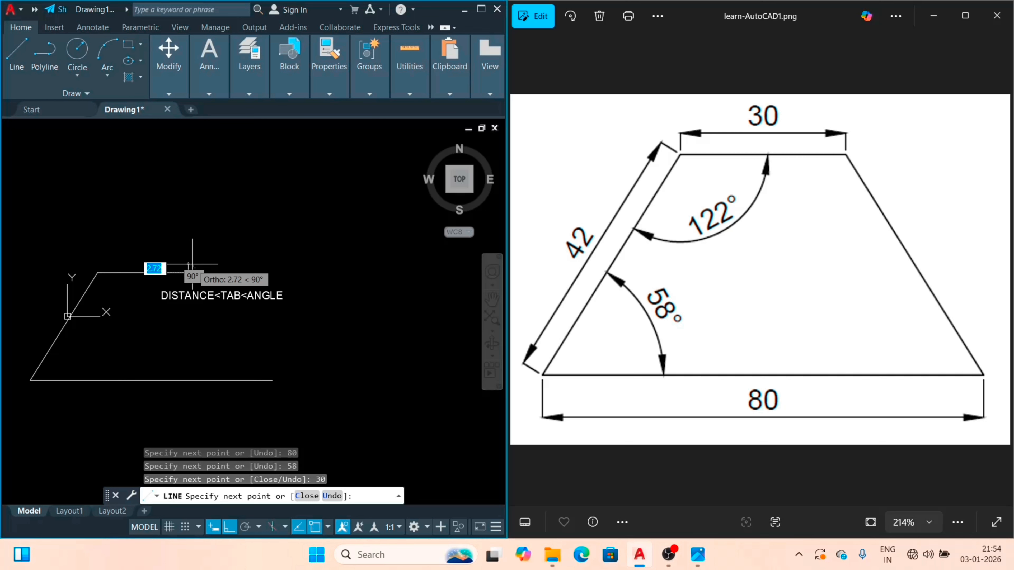
{"action": "type", "text": "C"}
{"action": "key", "text": "Return"}
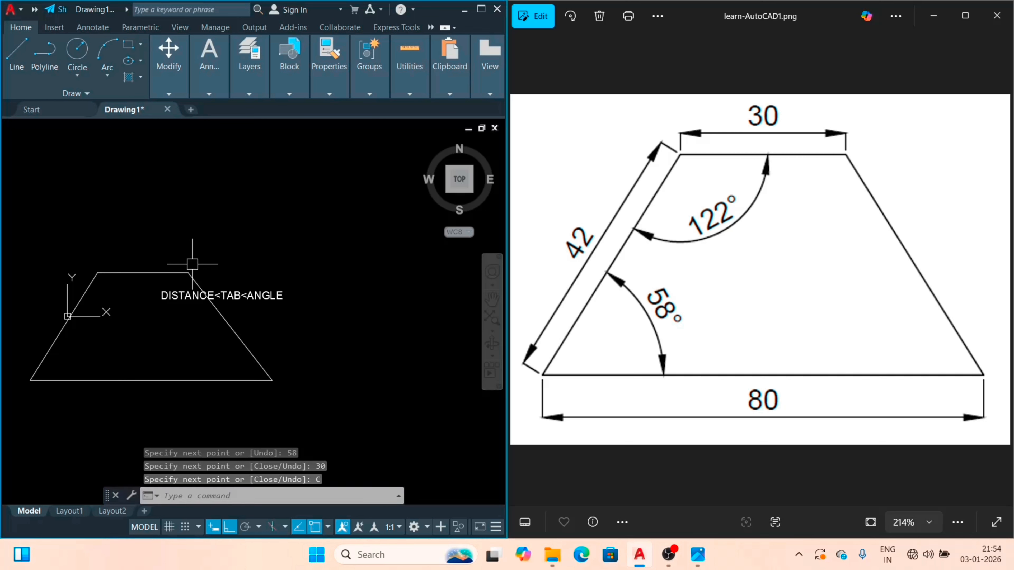
- Move the DISTANCE<TAB<ANGLE text straight up so it sits clear above the trapezoid
{"action": "scroll", "coordinate": [235, 325], "scroll_direction": "down", "scroll_amount": 2}
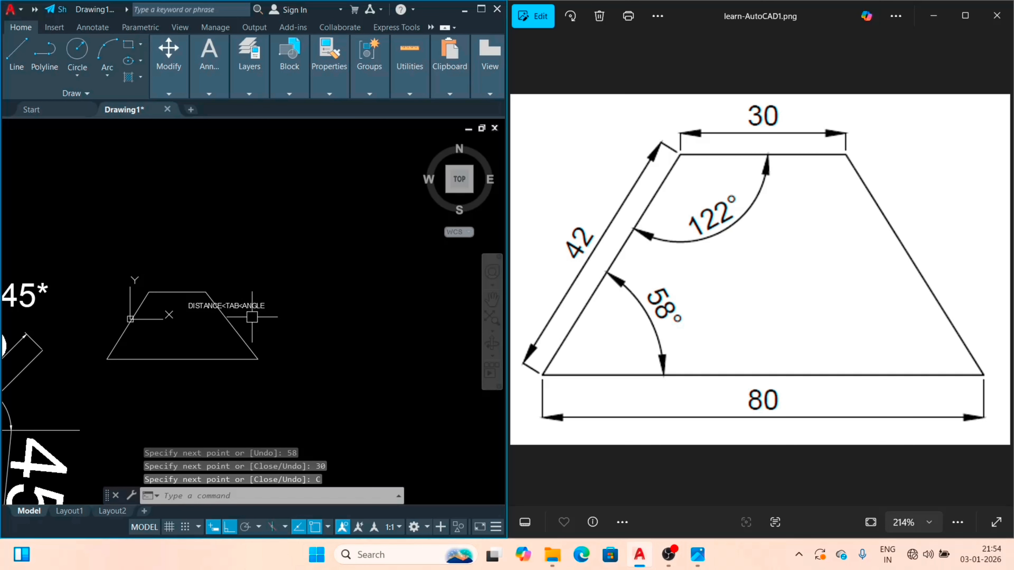
{"action": "left_click", "coordinate": [242, 305]}
{"action": "type", "text": "M"}
{"action": "key", "text": "Return"}
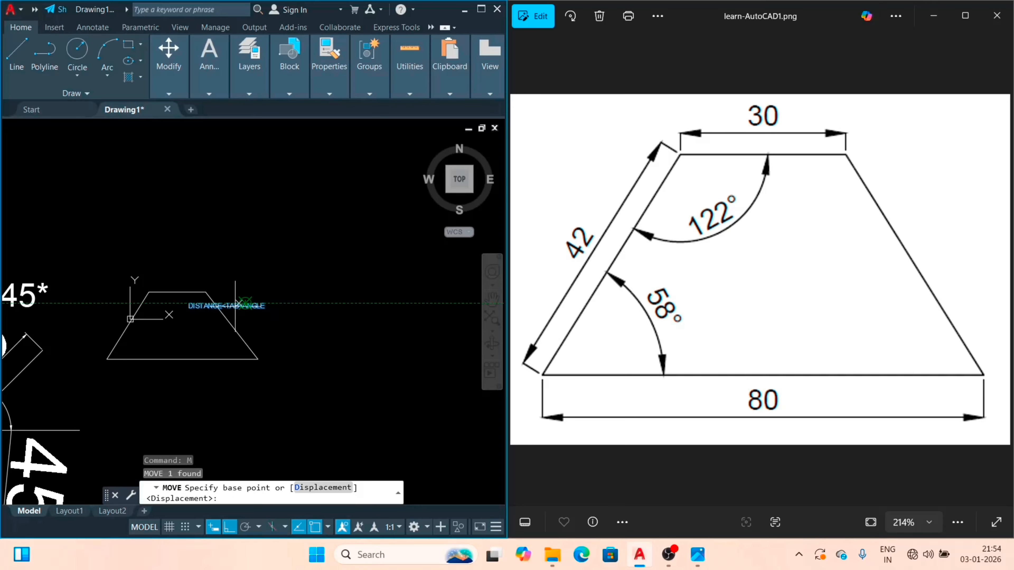
{"action": "left_click", "coordinate": [245, 302]}
{"action": "left_click", "coordinate": [239, 258]}
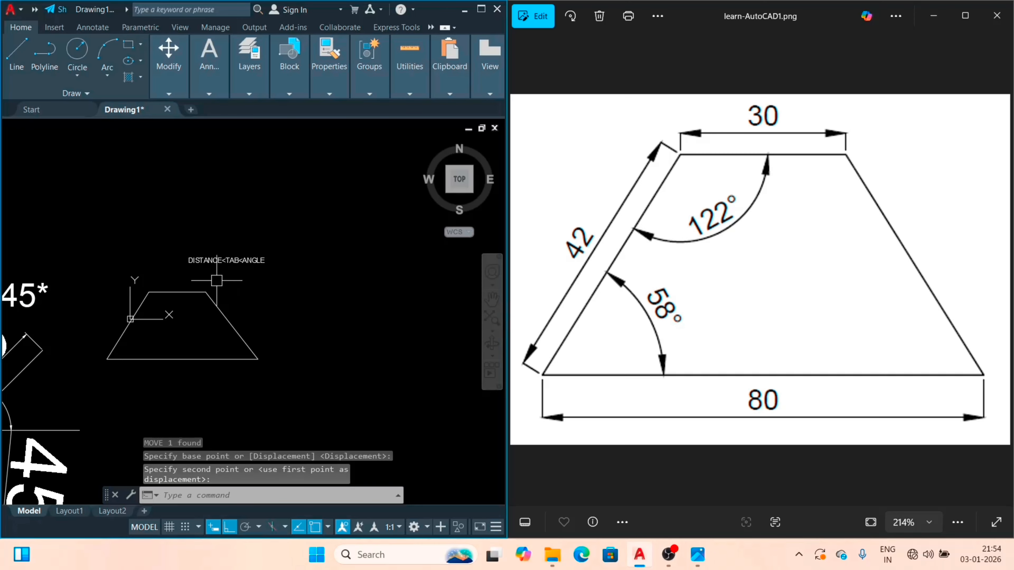
{"action": "scroll", "coordinate": [217, 281], "scroll_direction": "up", "scroll_amount": 1}
{"action": "scroll", "coordinate": [141, 301], "scroll_direction": "down", "scroll_amount": 1}
{"action": "scroll", "coordinate": [130, 303], "scroll_direction": "up", "scroll_amount": 1}
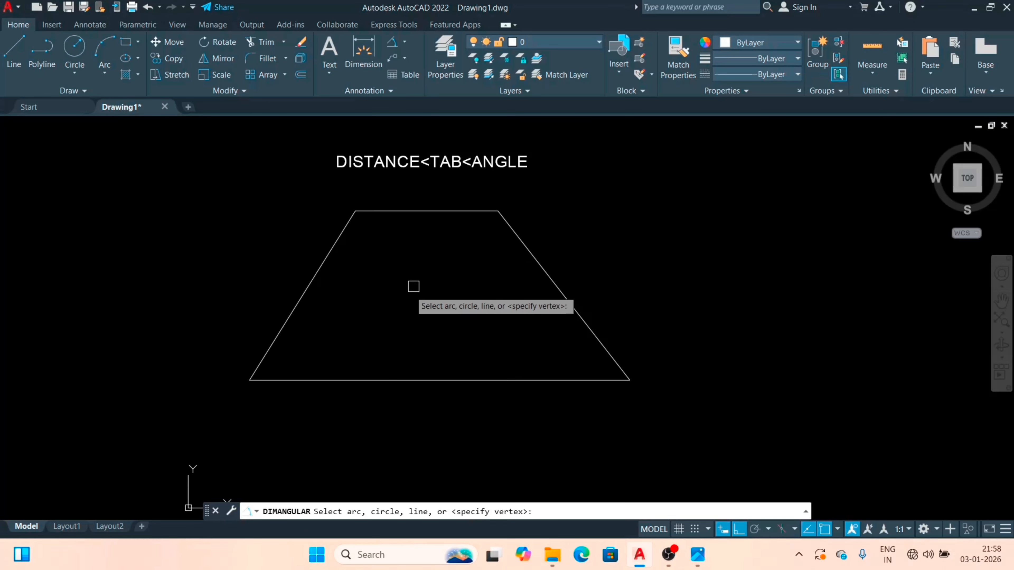
- Add angular dimensions inside the trapezoid at the left slanted side's corners with the base and with the top edge
{"action": "left_click", "coordinate": [288, 381]}
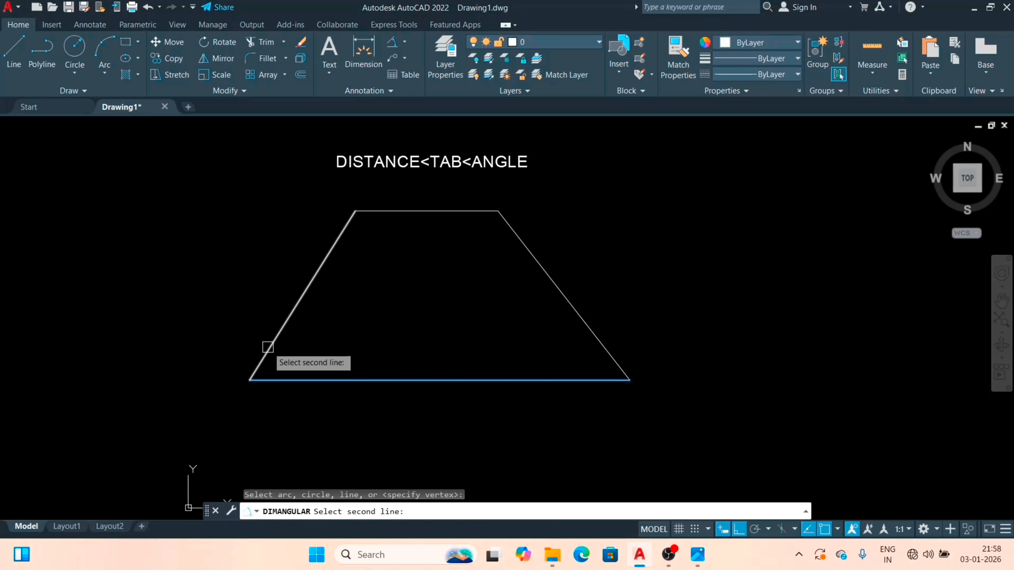
{"action": "left_click", "coordinate": [267, 347]}
{"action": "left_click", "coordinate": [293, 352]}
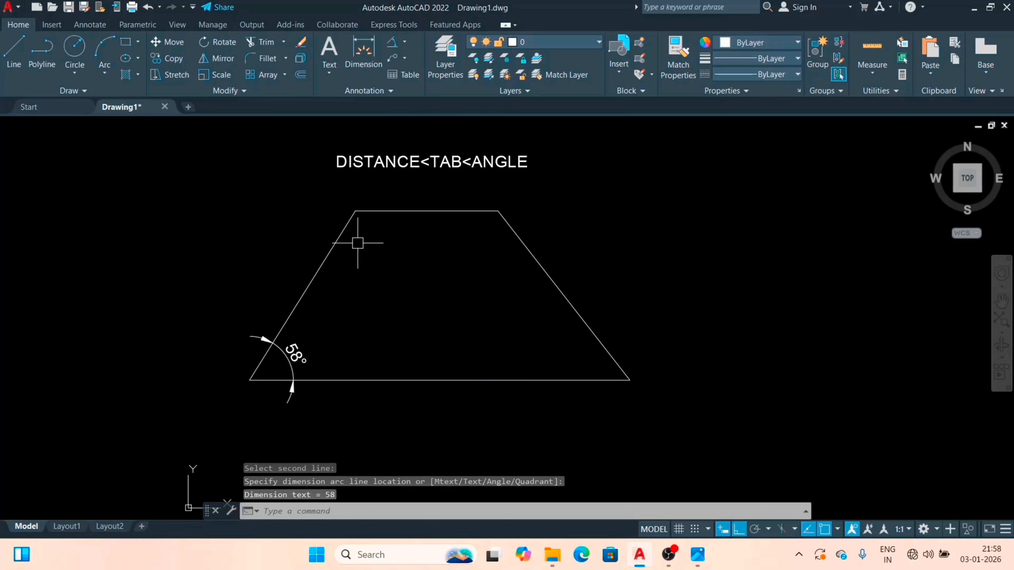
{"action": "key", "text": "Return"}
{"action": "left_click", "coordinate": [336, 242]}
{"action": "left_click", "coordinate": [364, 212]}
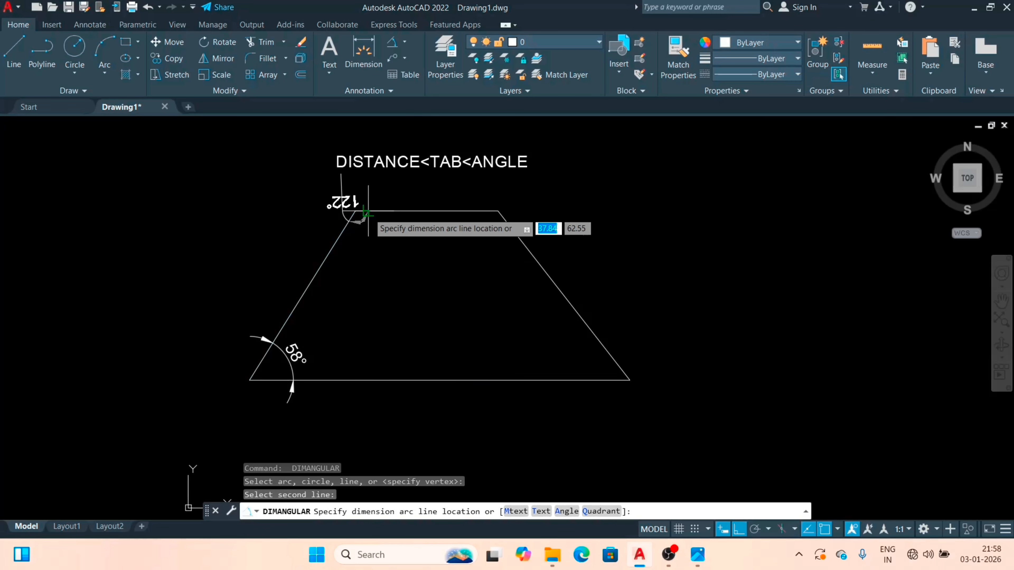
{"action": "left_click", "coordinate": [372, 249]}
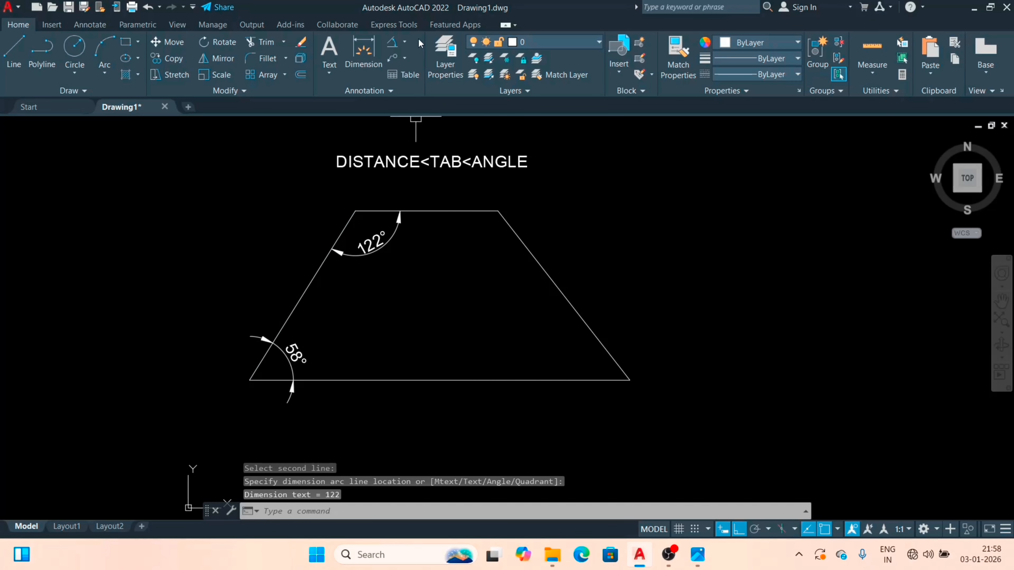
- Add an aligned dimension along the outside of the trapezoid's left slanted side
{"action": "left_click", "coordinate": [404, 41]}
{"action": "left_click", "coordinate": [420, 96]}
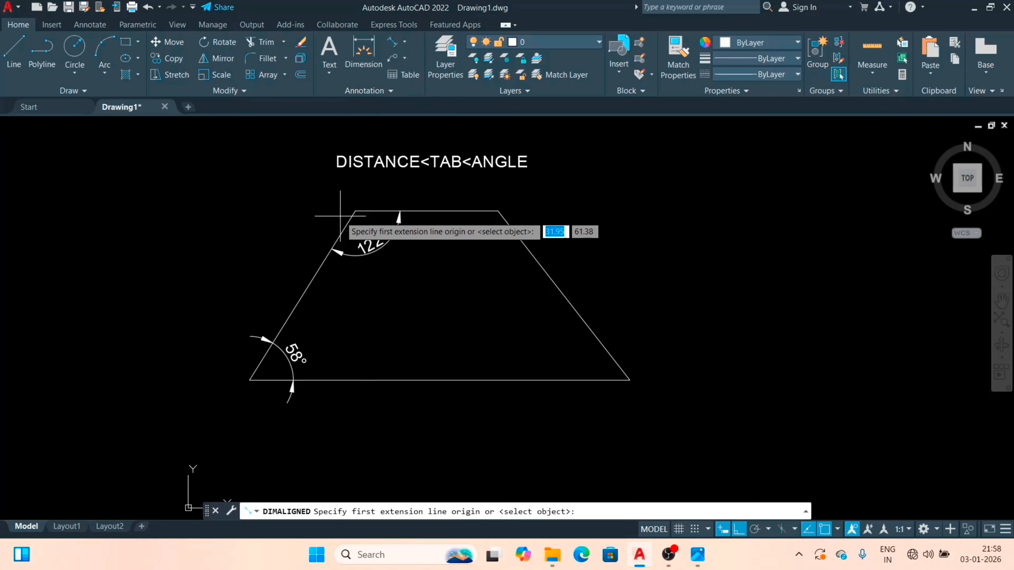
{"action": "left_click", "coordinate": [353, 211]}
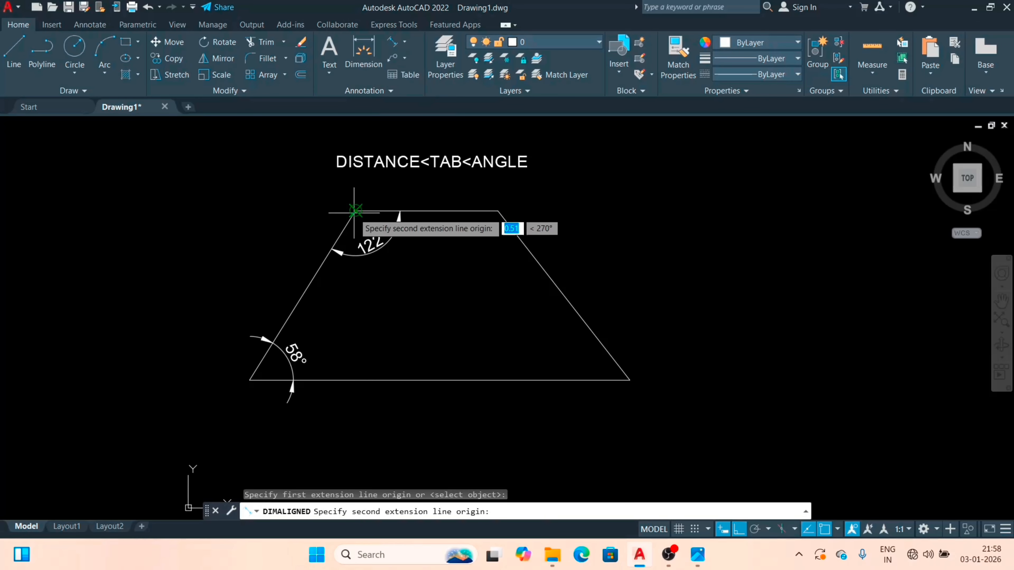
{"action": "left_click", "coordinate": [249, 379]}
{"action": "left_click", "coordinate": [229, 313]}
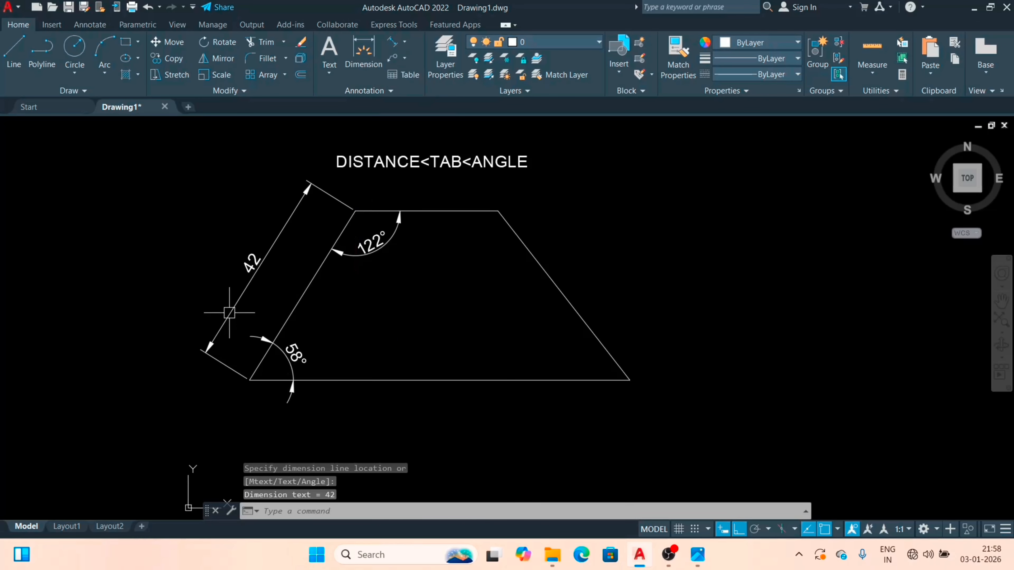
{"action": "key", "text": "Return"}
{"action": "key", "text": "Escape"}
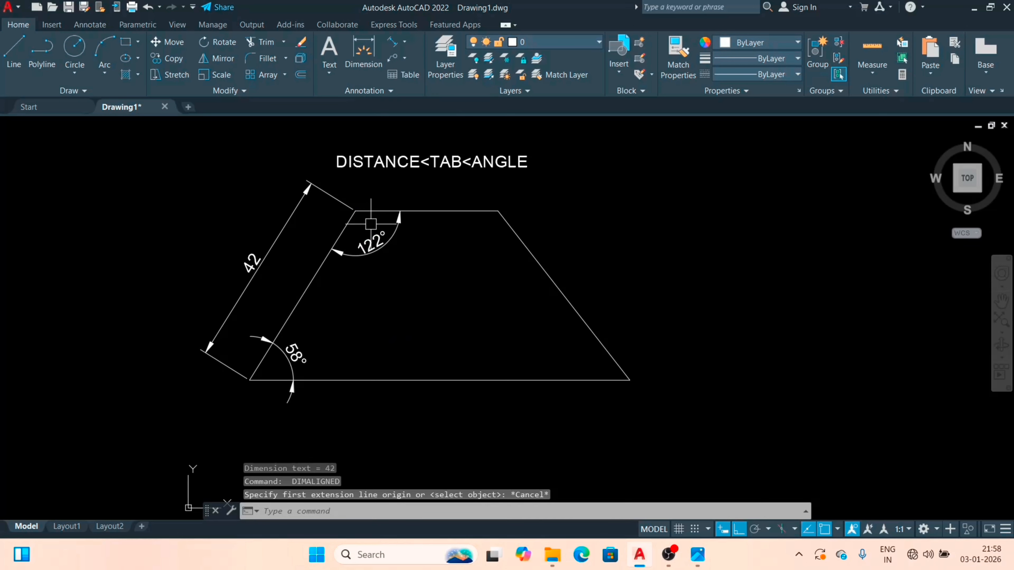
- Dimension the trapezoid's top edge with QDIM, placing the dimension line just above it
{"action": "type", "text": "qdim"}
{"action": "key", "text": "Return"}
{"action": "left_click", "coordinate": [433, 212]}
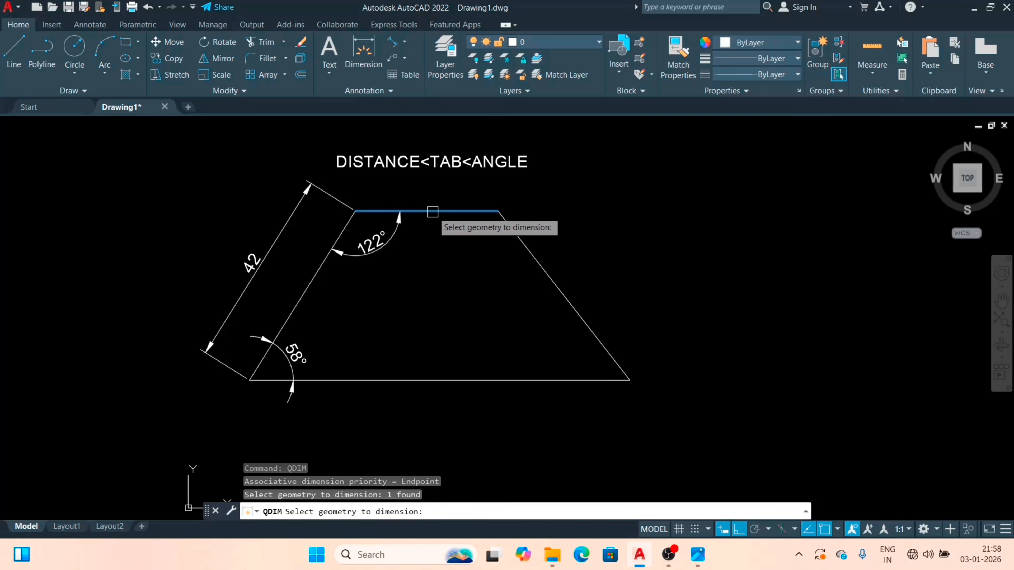
{"action": "key", "text": "Return"}
{"action": "left_click", "coordinate": [424, 193]}
- Dimension the trapezoid's base with a quick dimension placed below it
{"action": "key", "text": "Return"}
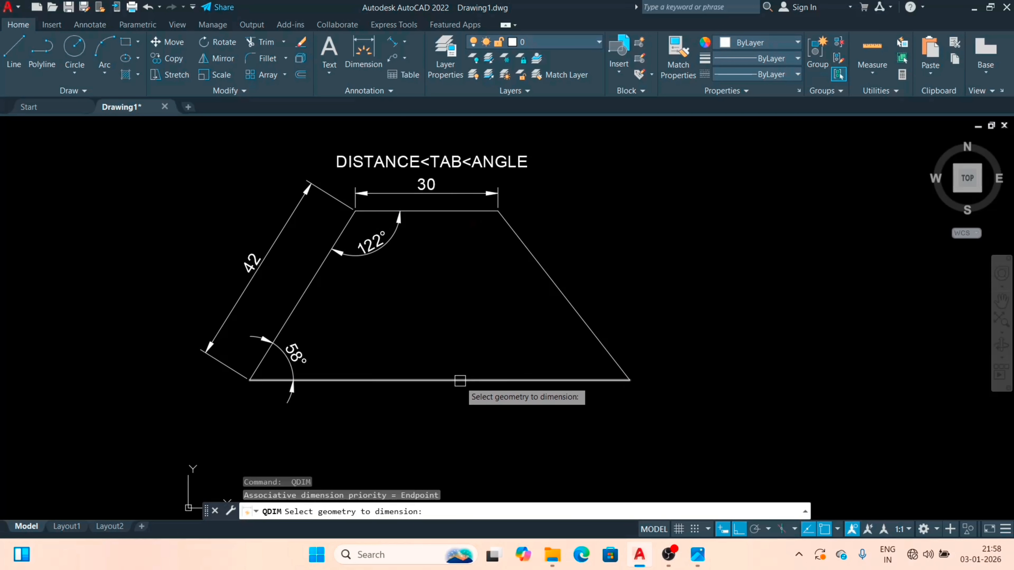
{"action": "left_click", "coordinate": [460, 380]}
{"action": "key", "text": "Return"}
{"action": "left_click", "coordinate": [395, 413]}
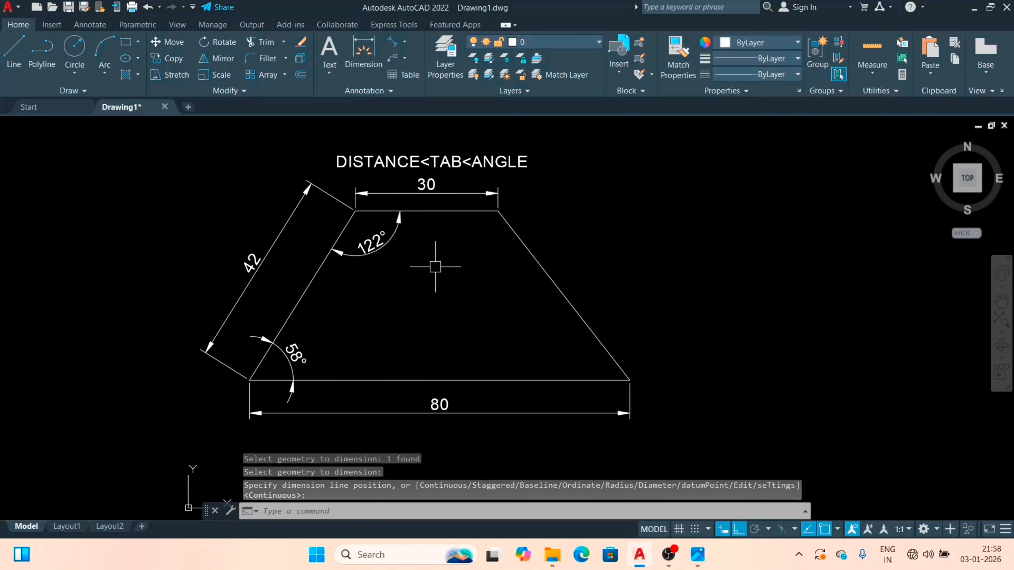
{"action": "scroll", "coordinate": [407, 253], "scroll_direction": "down", "scroll_amount": 2}
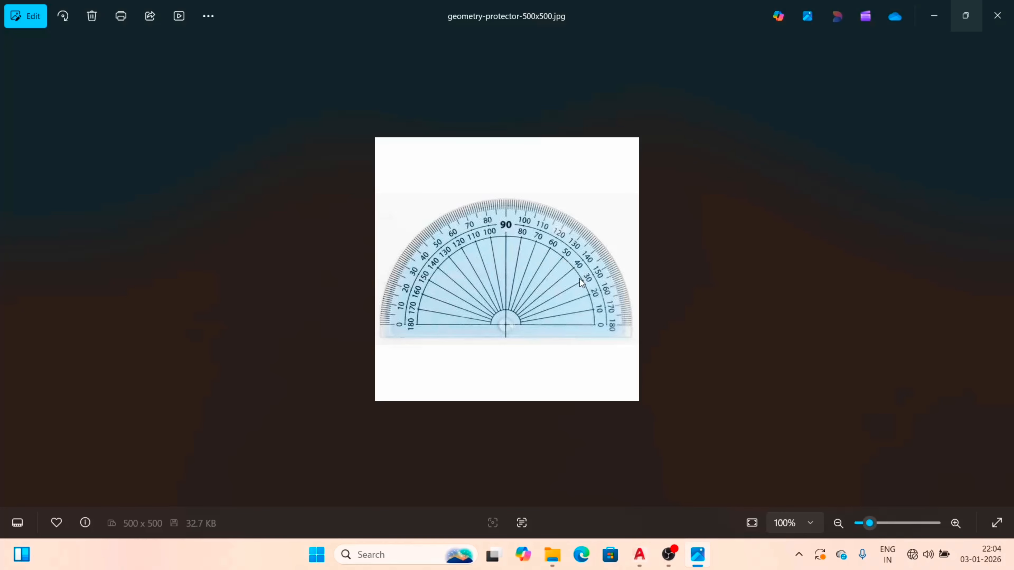
- Examine the inner and outer degree scales in the enlarged protractor image in Photos
{"action": "scroll", "coordinate": [595, 292], "scroll_direction": "up", "scroll_amount": 2, "text": "ctrl"}
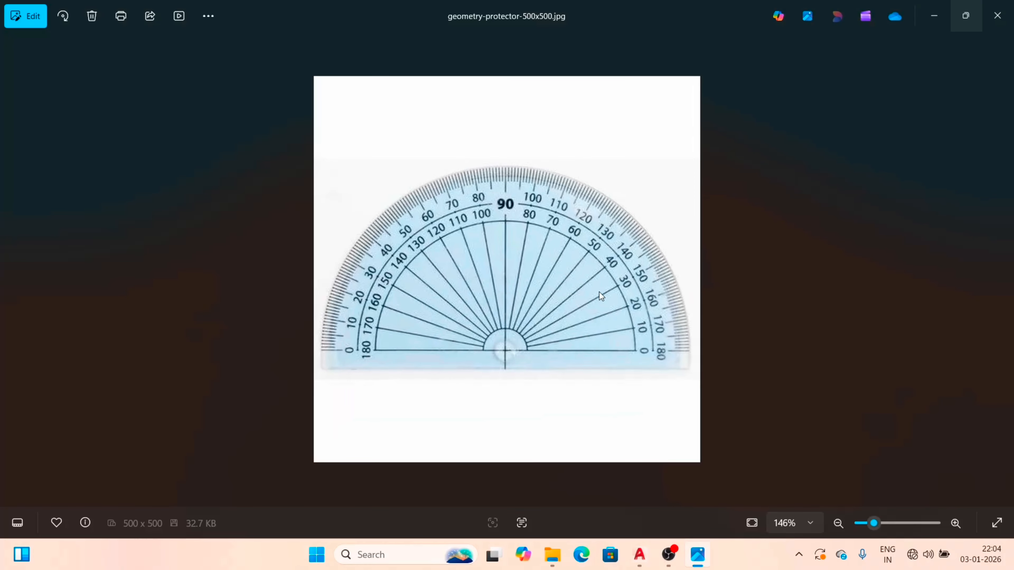
{"action": "scroll", "coordinate": [598, 292], "scroll_direction": "up", "scroll_amount": 3, "text": "ctrl"}
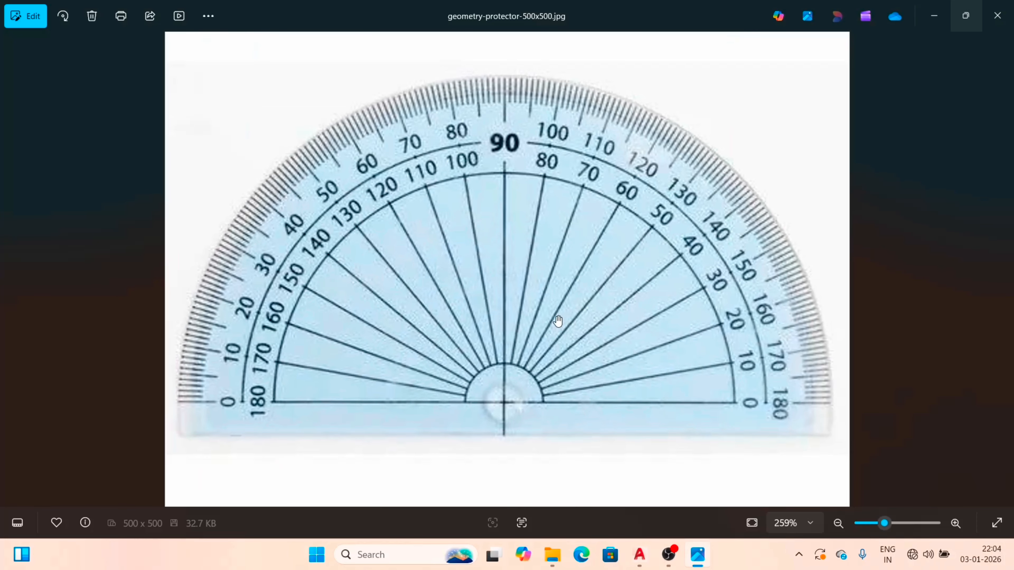
{"action": "scroll", "coordinate": [557, 320], "scroll_direction": "down", "scroll_amount": 1, "text": "ctrl"}
{"action": "scroll", "coordinate": [616, 307], "scroll_direction": "up", "scroll_amount": 1, "text": "ctrl"}
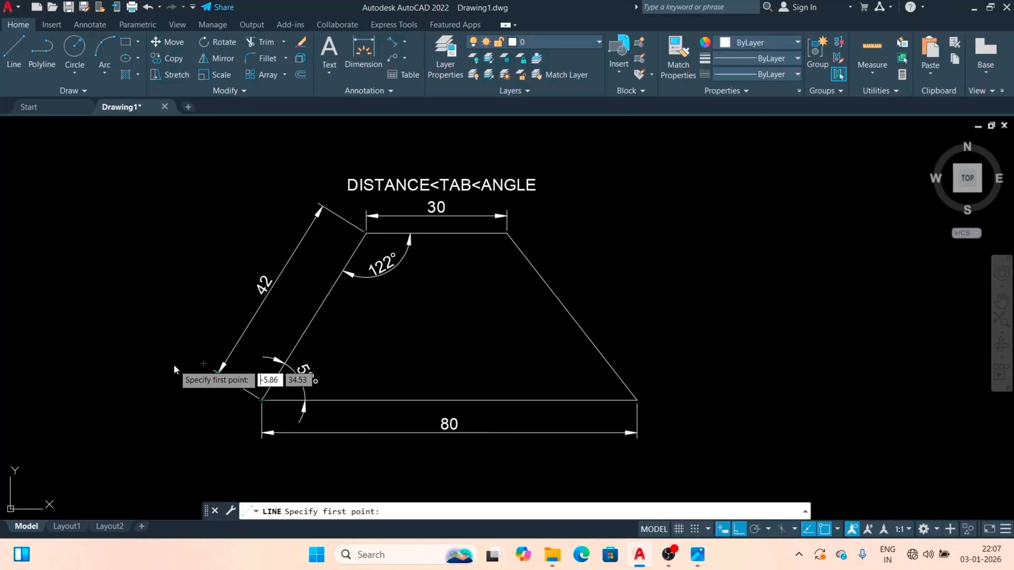
- Examine the trapezoid's corners up close, relating its angle dimensions to the directions of its lines
{"action": "key", "text": "Escape"}
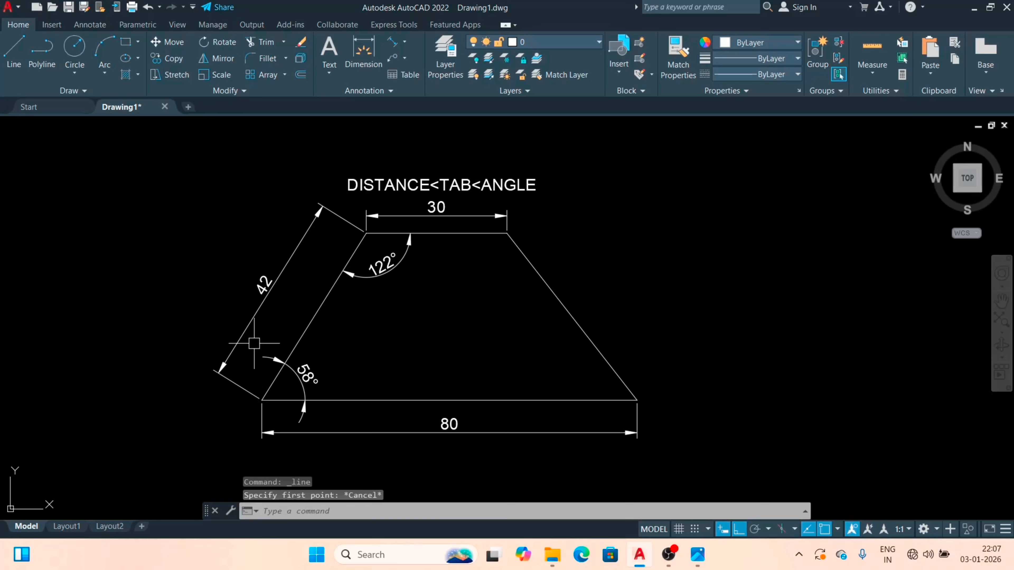
{"action": "key", "text": "Return"}
{"action": "scroll", "coordinate": [250, 415], "scroll_direction": "up", "scroll_amount": 2}
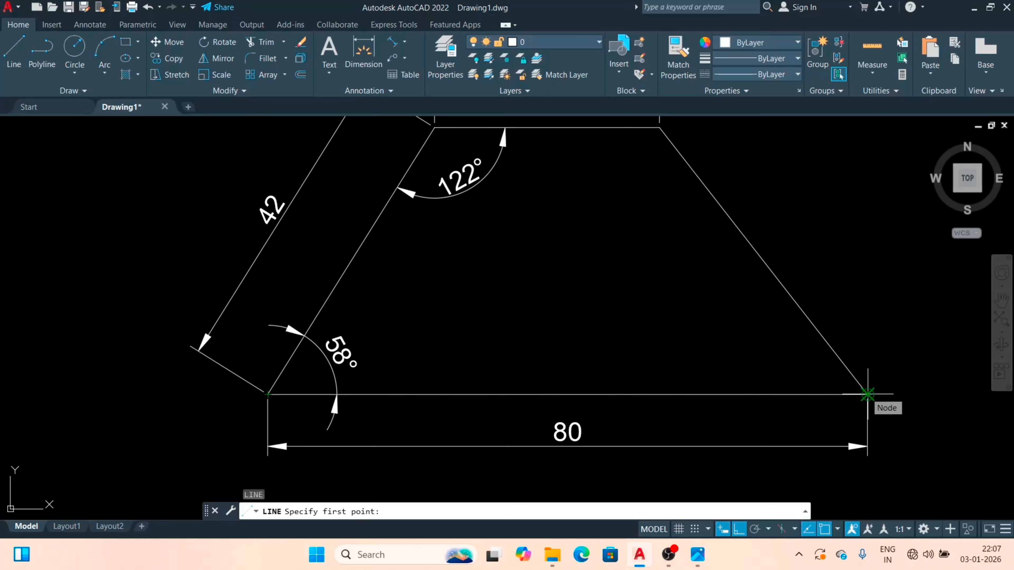
{"action": "scroll", "coordinate": [740, 269], "scroll_direction": "down", "scroll_amount": 3}
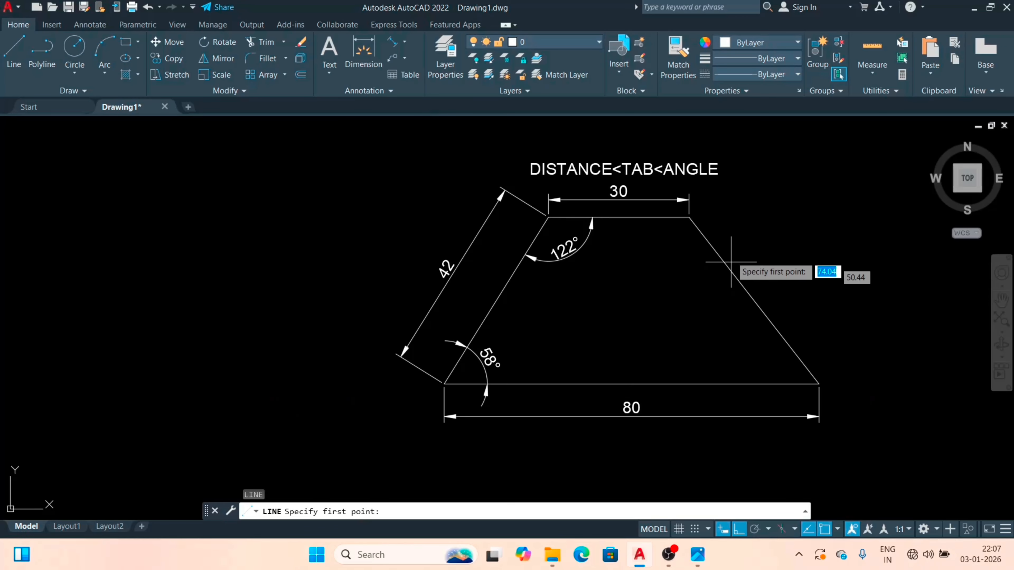
{"action": "scroll", "coordinate": [703, 226], "scroll_direction": "up", "scroll_amount": 5}
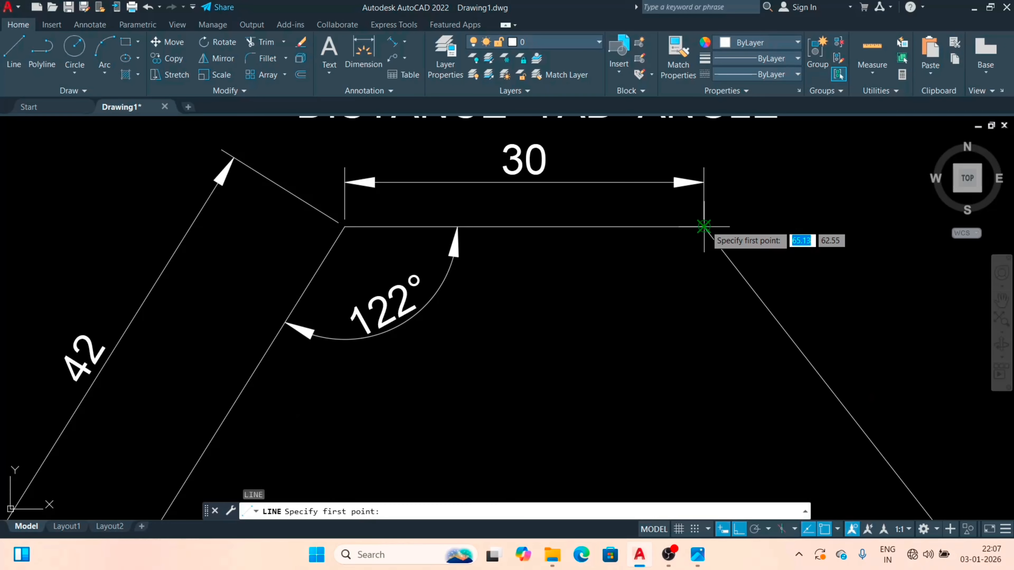
{"action": "scroll", "coordinate": [715, 225], "scroll_direction": "down", "scroll_amount": 2}
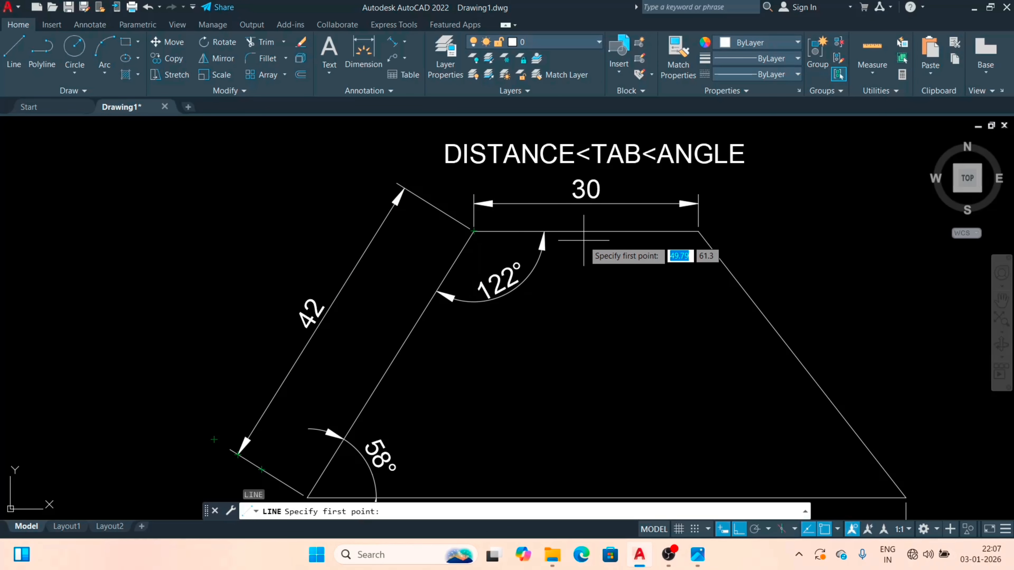
{"action": "scroll", "coordinate": [583, 240], "scroll_direction": "down", "scroll_amount": 2}
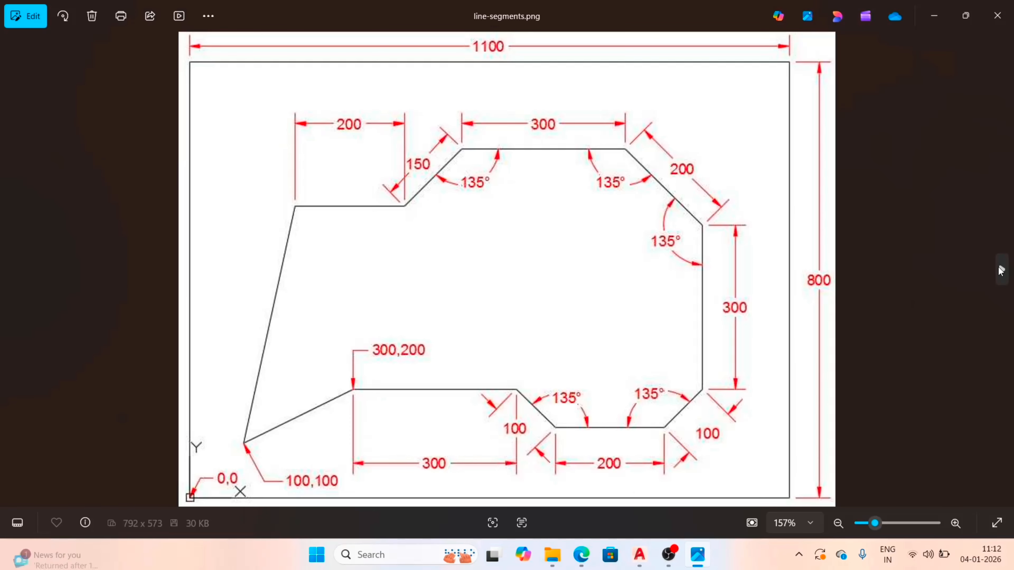
- Bring up the reference image of the DECIMAL plate with two holes and examine its dimensions enlarged
{"action": "left_click", "coordinate": [1006, 274]}
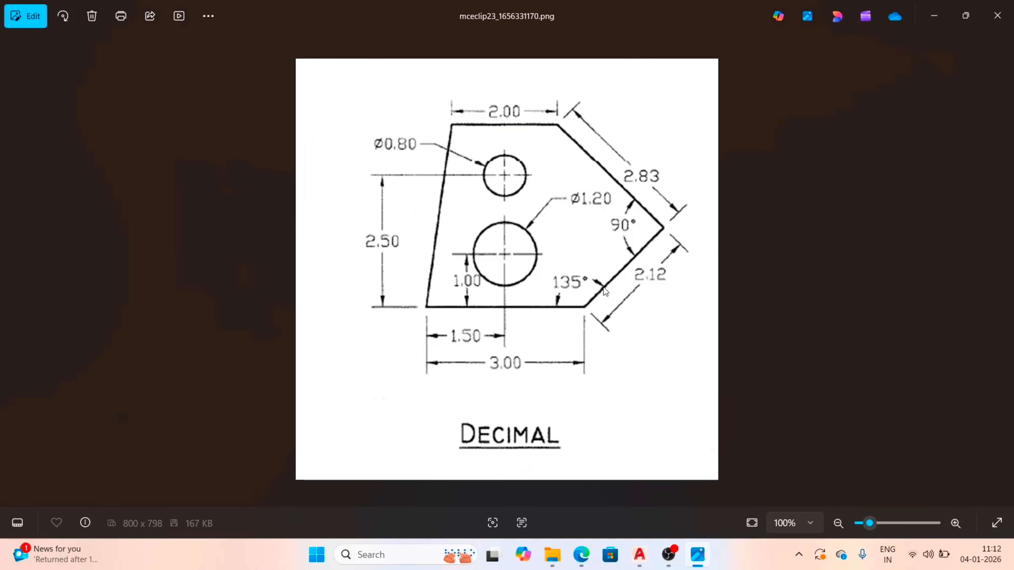
{"action": "scroll", "coordinate": [559, 165], "scroll_direction": "up", "scroll_amount": 2}
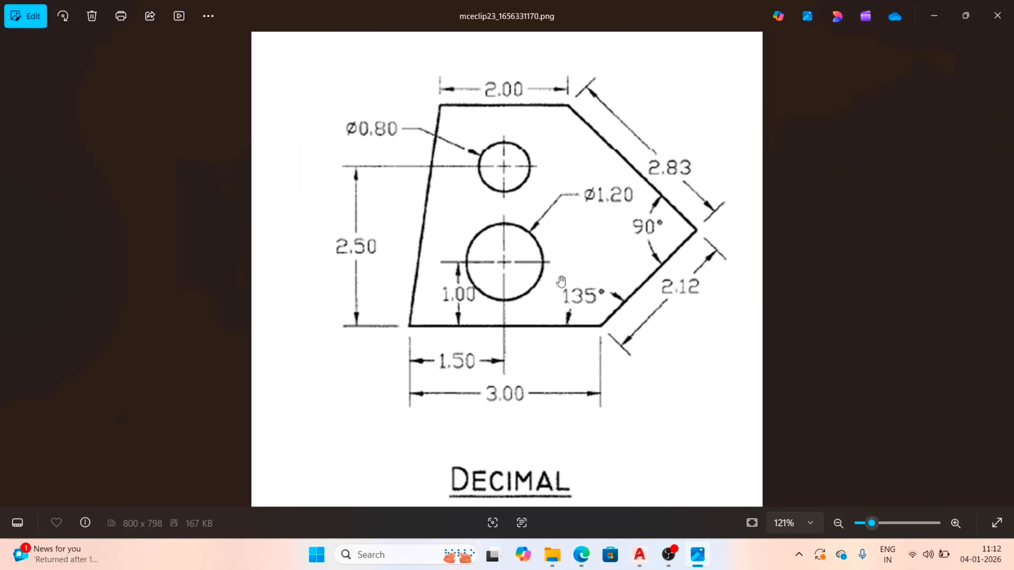
{"action": "scroll", "coordinate": [537, 116], "scroll_direction": "up", "scroll_amount": 2}
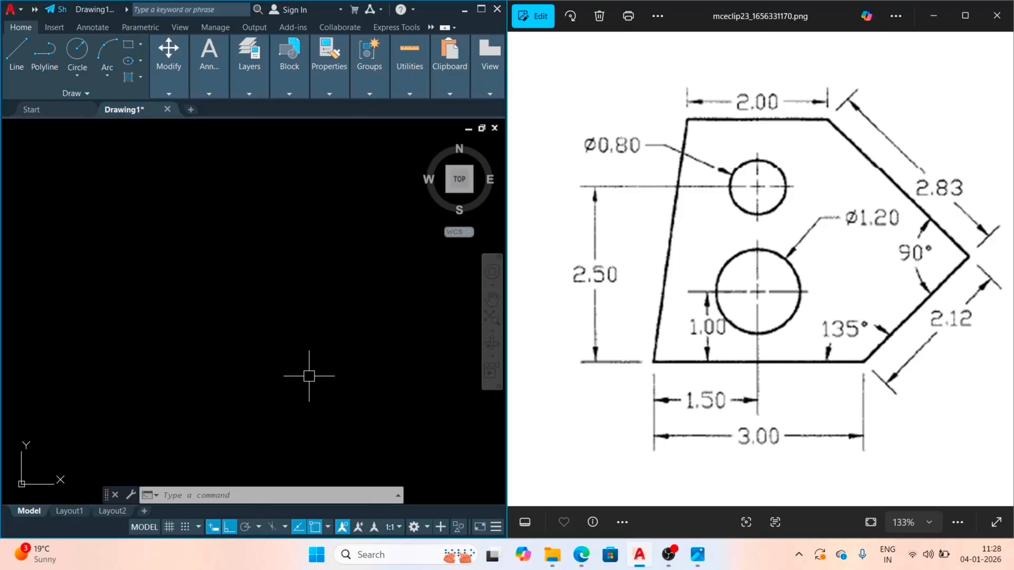
- Draw the plate's base as a horizontal line 3 units long, running right from its left corner
{"action": "type", "text": "l"}
{"action": "key", "text": "Return"}
{"action": "left_click", "coordinate": [153, 348]}
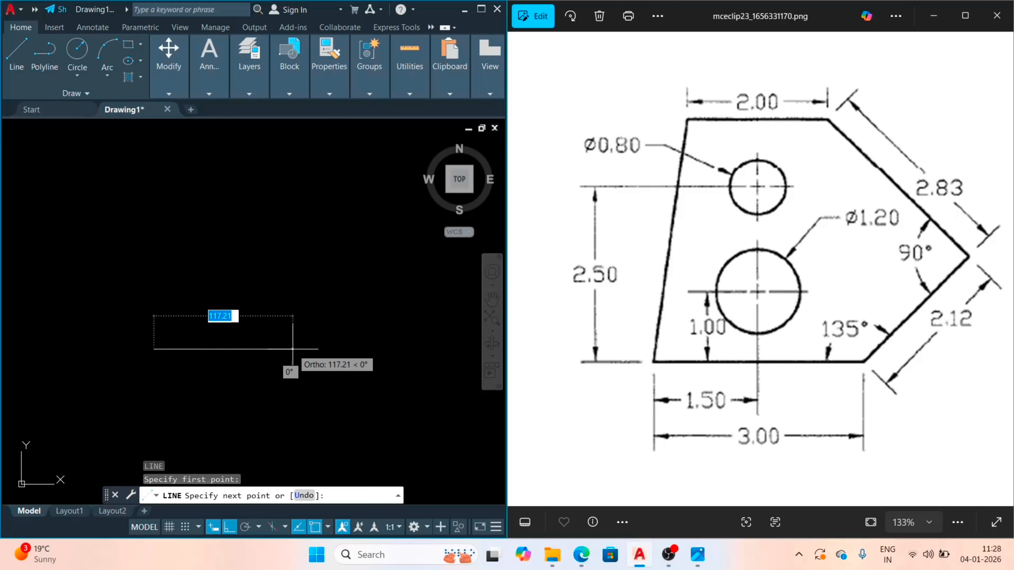
{"action": "type", "text": "3"}
{"action": "key", "text": "Return"}
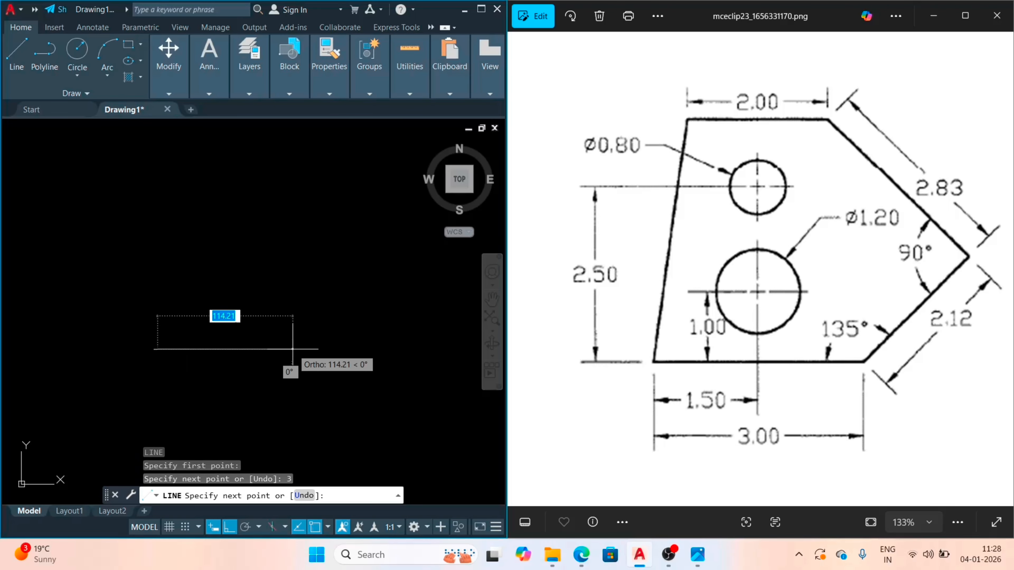
- Continue the line from the base's right end with a segment 2.12 units long at 135°, and end the line
{"action": "scroll", "coordinate": [158, 351], "scroll_direction": "up", "scroll_amount": 10}
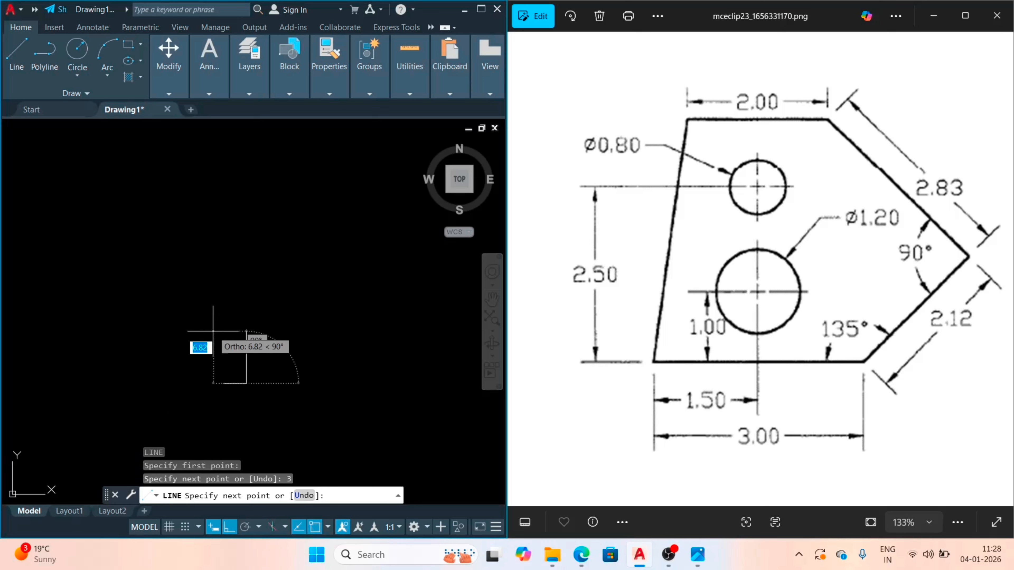
{"action": "scroll", "coordinate": [234, 340], "scroll_direction": "up", "scroll_amount": 5}
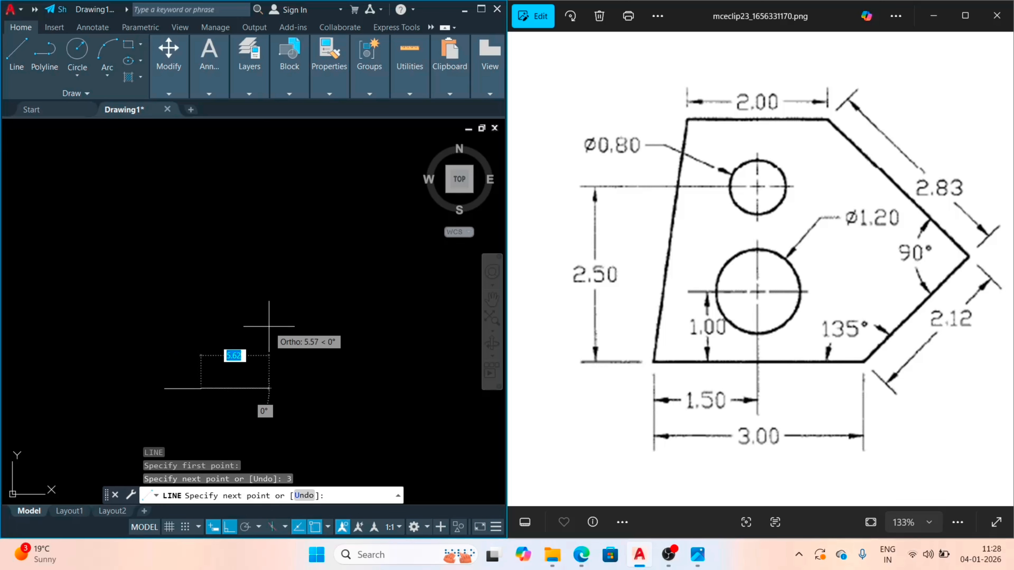
{"action": "type", "text": "2."}
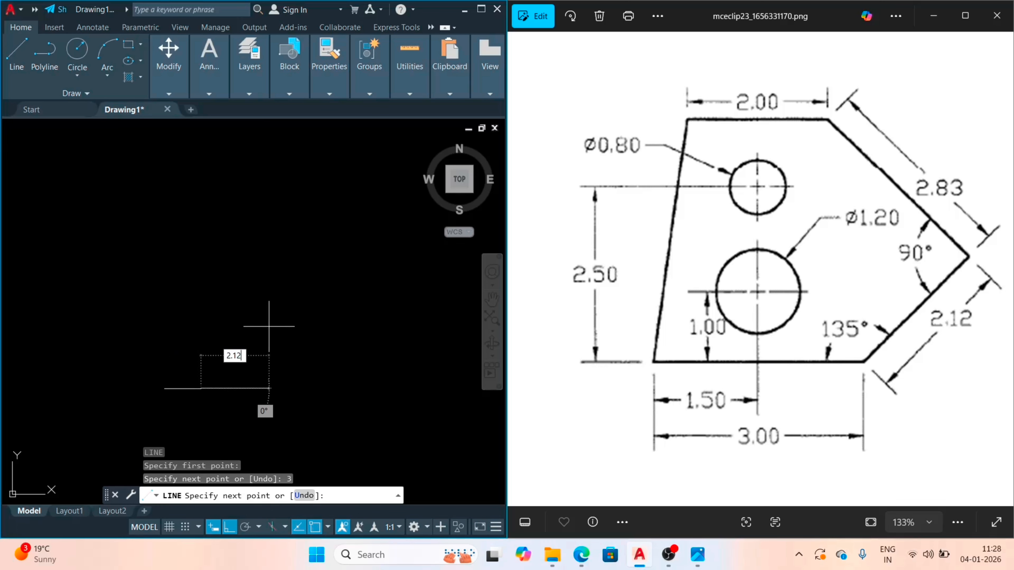
{"action": "key", "text": "Tab"}
{"action": "type", "text": "135"}
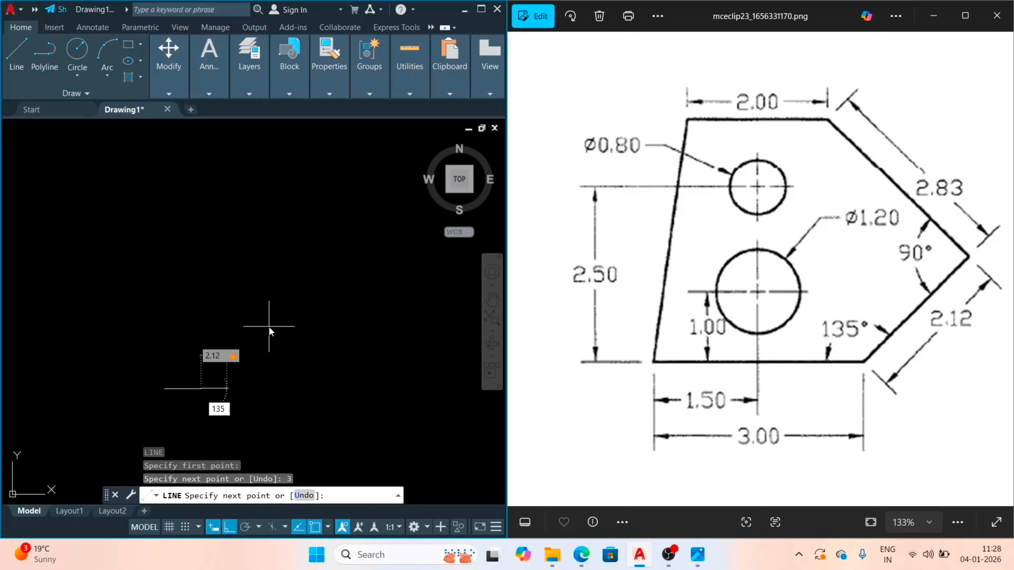
{"action": "key", "text": "Return"}
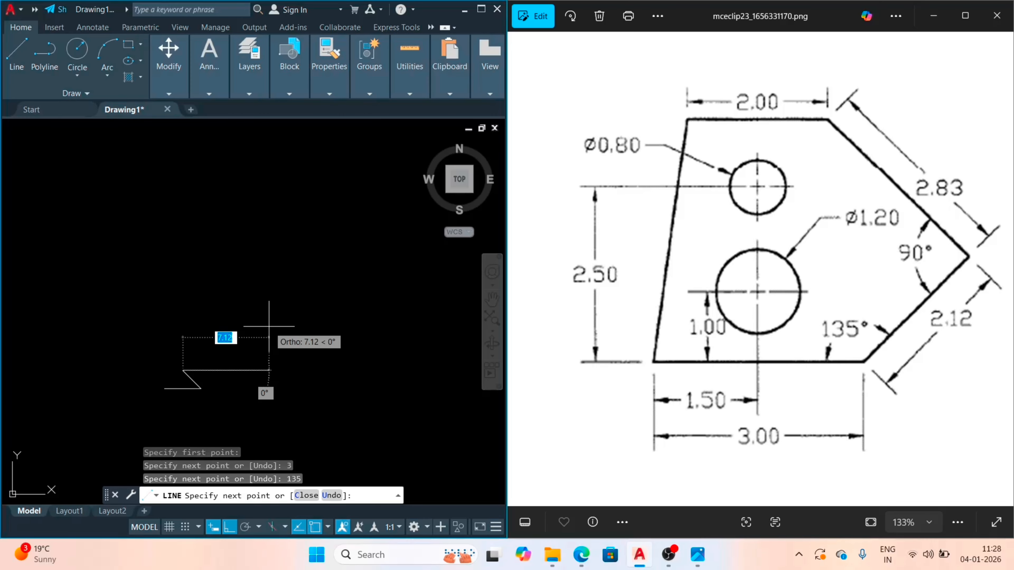
{"action": "key", "text": "Return"}
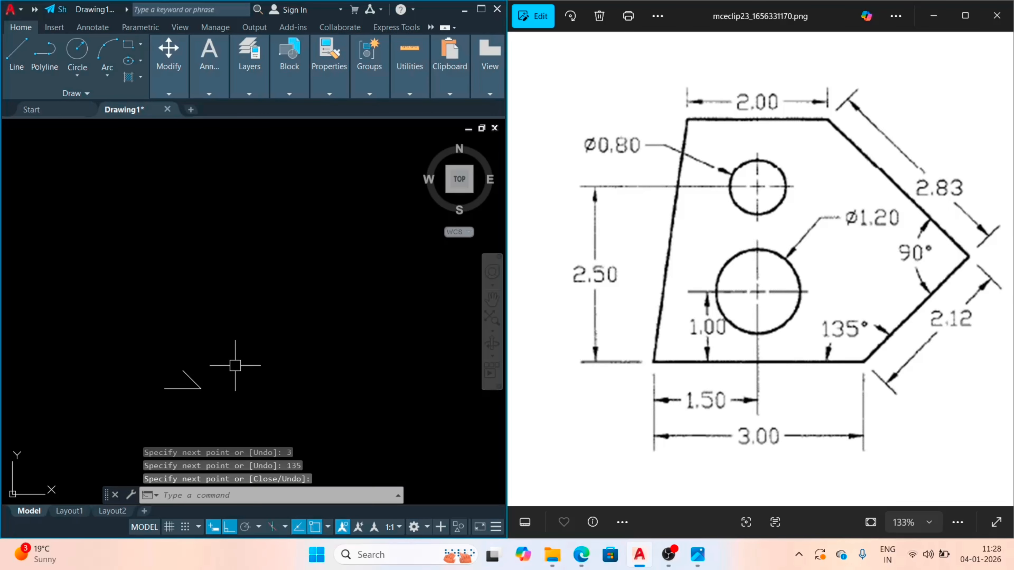
- Compare the segment drawn at the base's right end with the 135° corner in the reference image
{"action": "scroll", "coordinate": [163, 400], "scroll_direction": "up", "scroll_amount": 4}
{"action": "scroll", "coordinate": [201, 313], "scroll_direction": "up", "scroll_amount": 2}
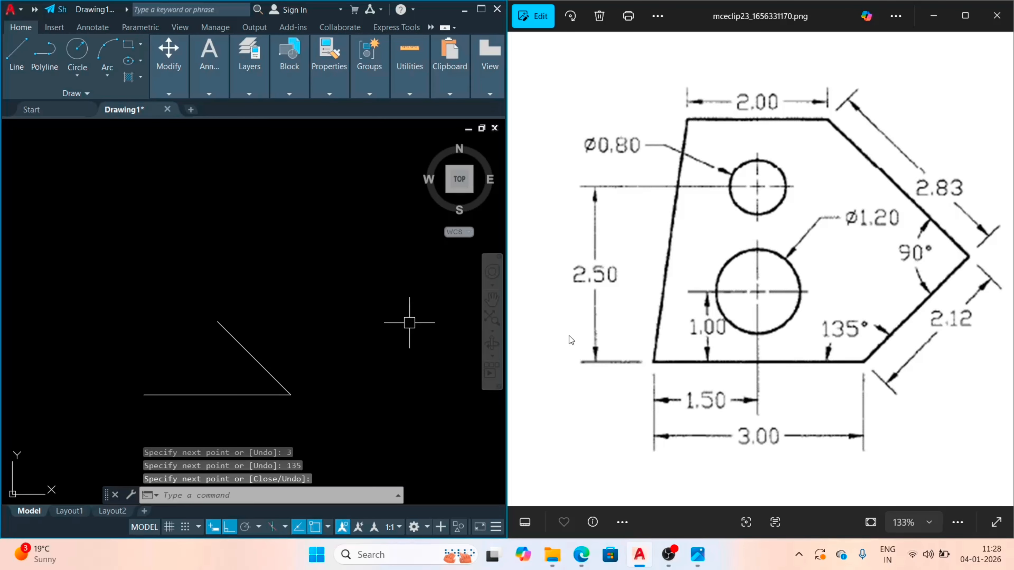
{"action": "scroll", "coordinate": [851, 347], "scroll_direction": "up", "scroll_amount": 2}
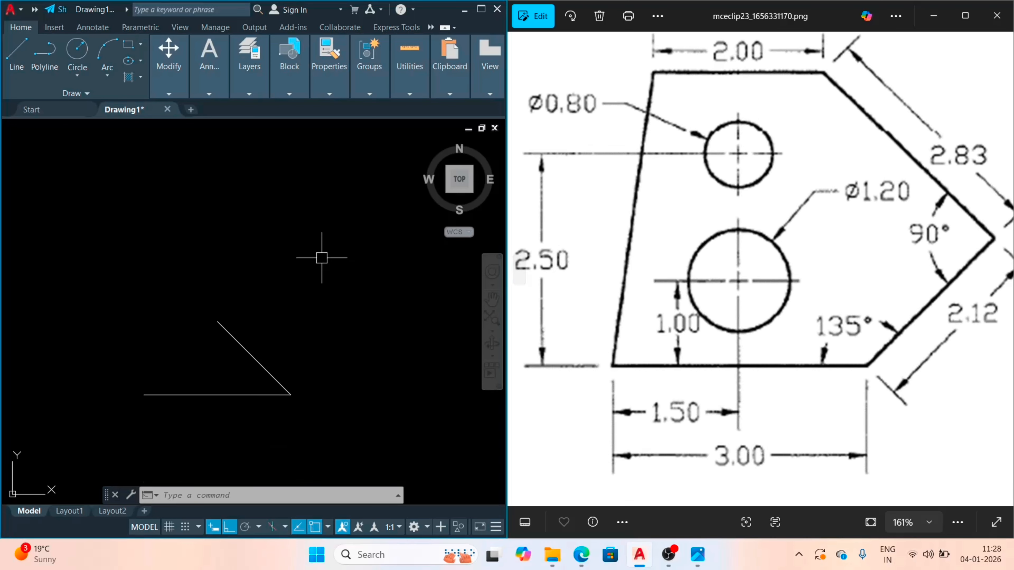
{"action": "left_click", "coordinate": [25, 60]}
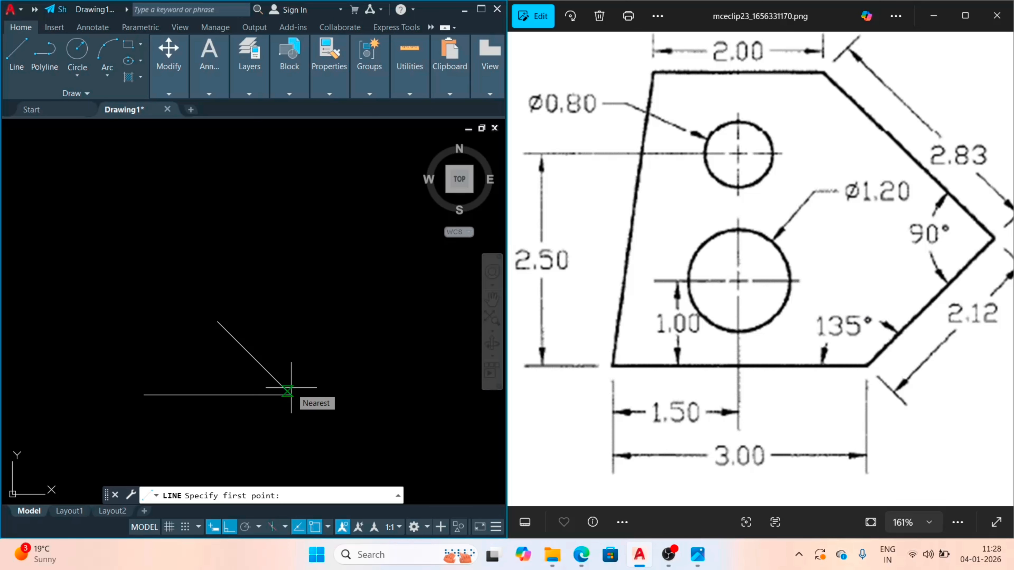
{"action": "key", "text": "Escape"}
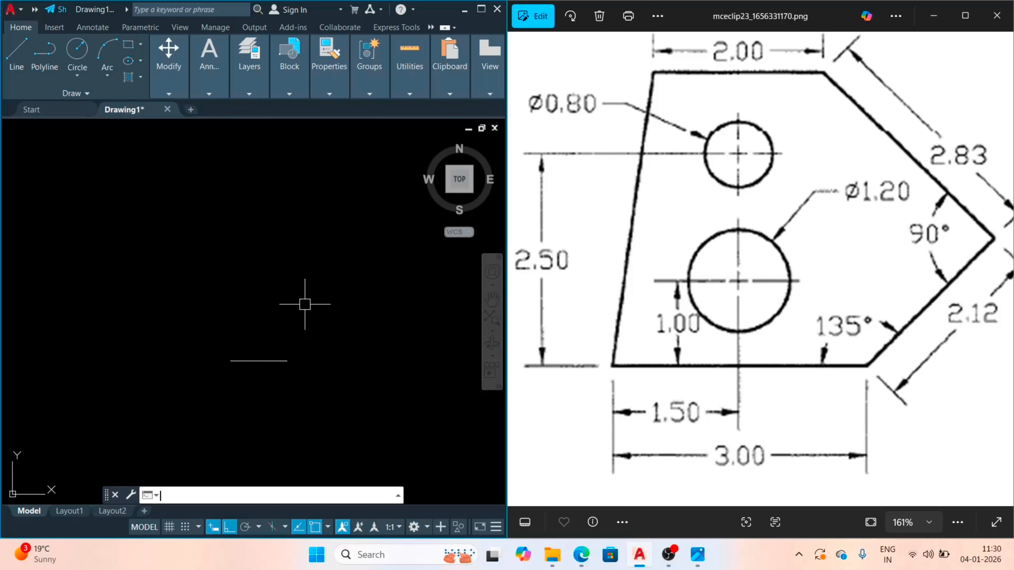
- Open the QuickCalc calculator and compute 180-135 for the direction of the plate's 2.12 side
{"action": "type", "text": "QUICKCALC"}
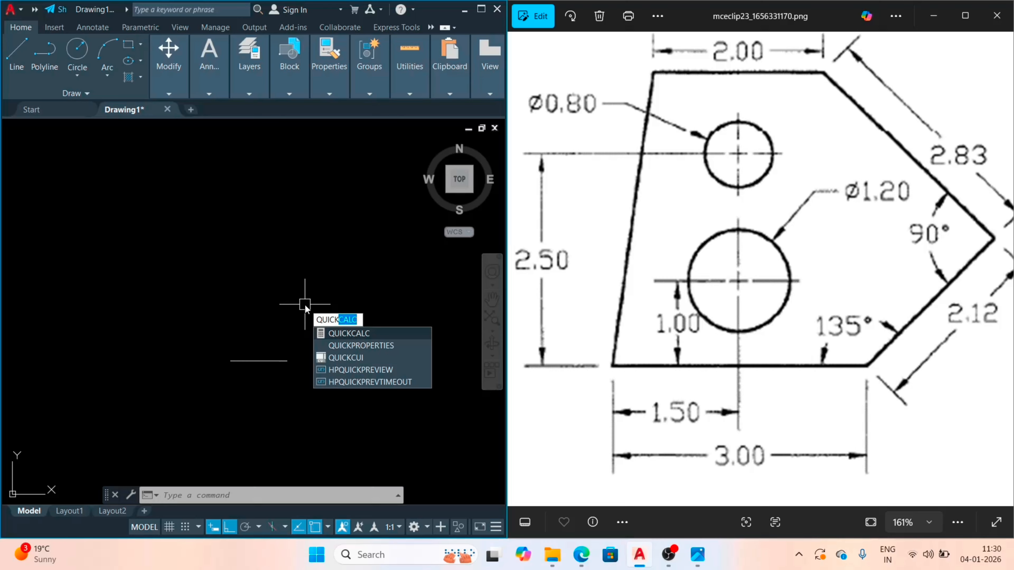
{"action": "key", "text": "Return"}
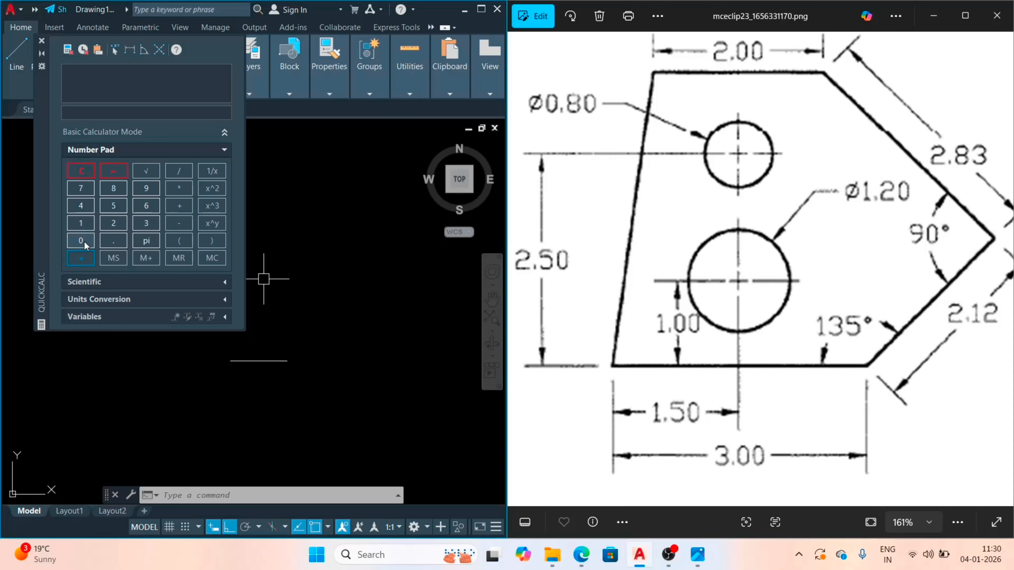
{"action": "left_click", "coordinate": [81, 225]}
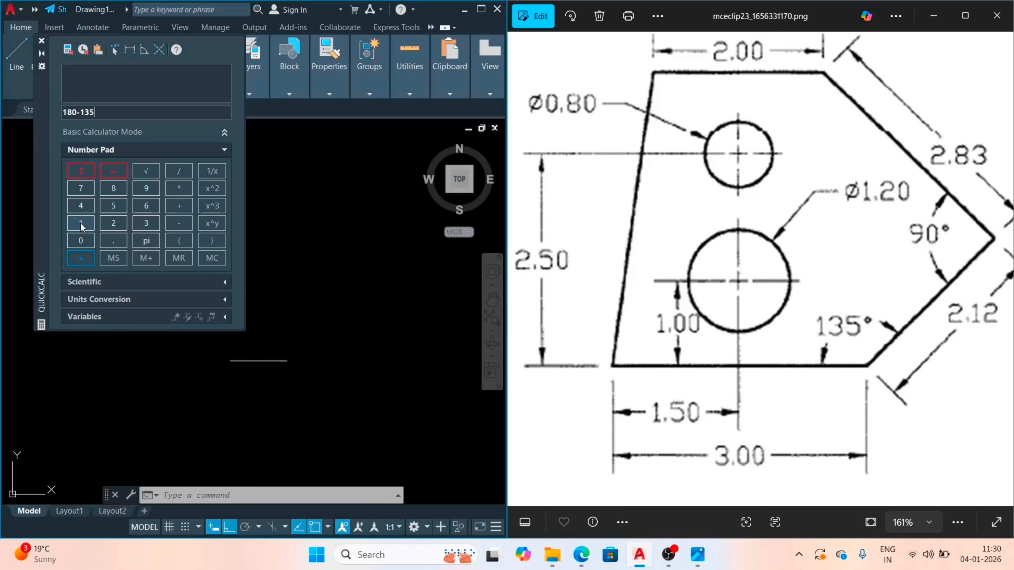
{"action": "key", "text": "Return"}
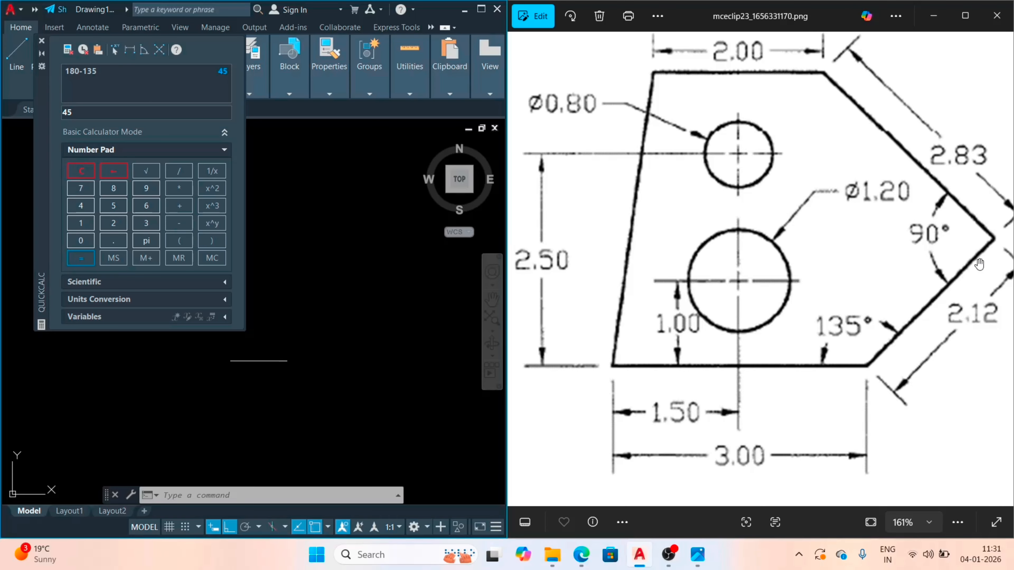
- Inspect the reference plate's 90° corner and compute 180+45 as a direction for the 2.83 side
{"action": "scroll", "coordinate": [970, 239], "scroll_direction": "down", "scroll_amount": 2}
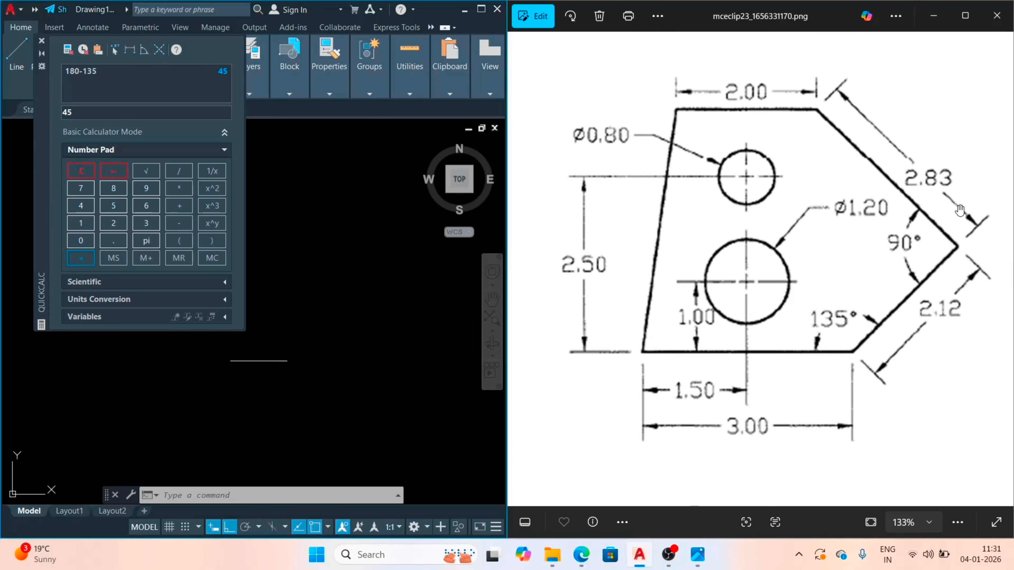
{"action": "scroll", "coordinate": [959, 209], "scroll_direction": "up", "scroll_amount": 5}
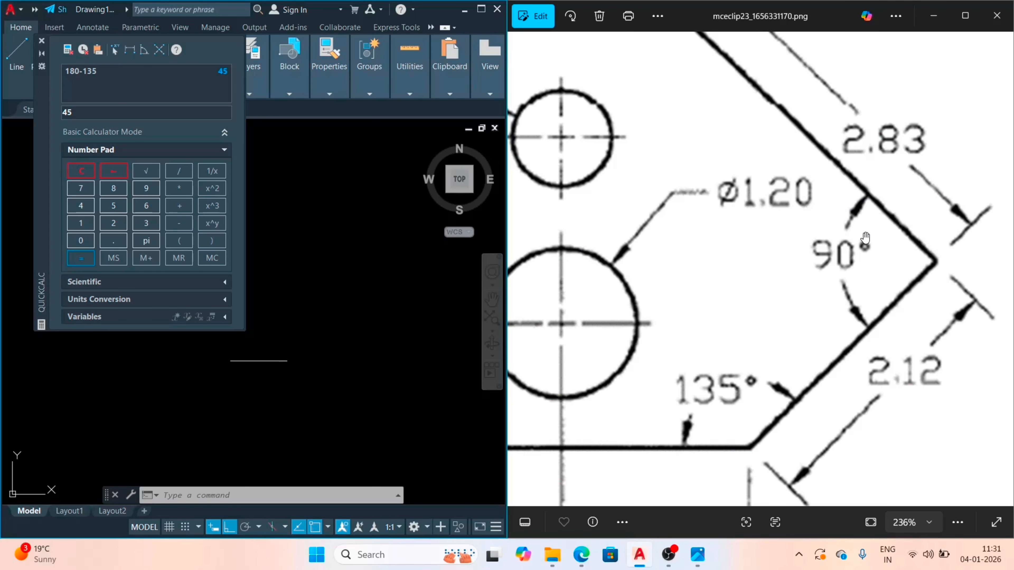
{"action": "scroll", "coordinate": [866, 240], "scroll_direction": "down", "scroll_amount": 2}
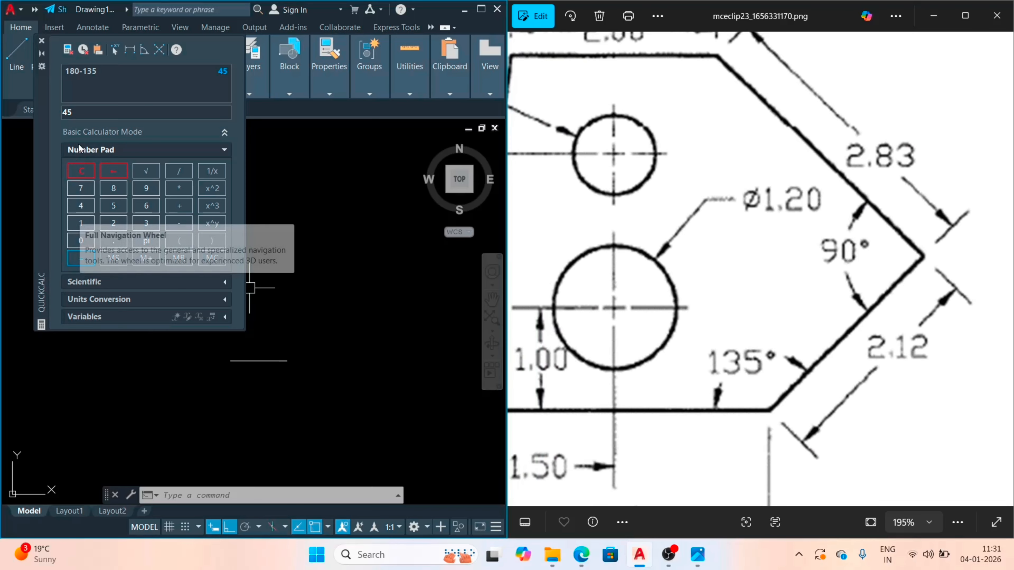
{"action": "left_click", "coordinate": [78, 116]}
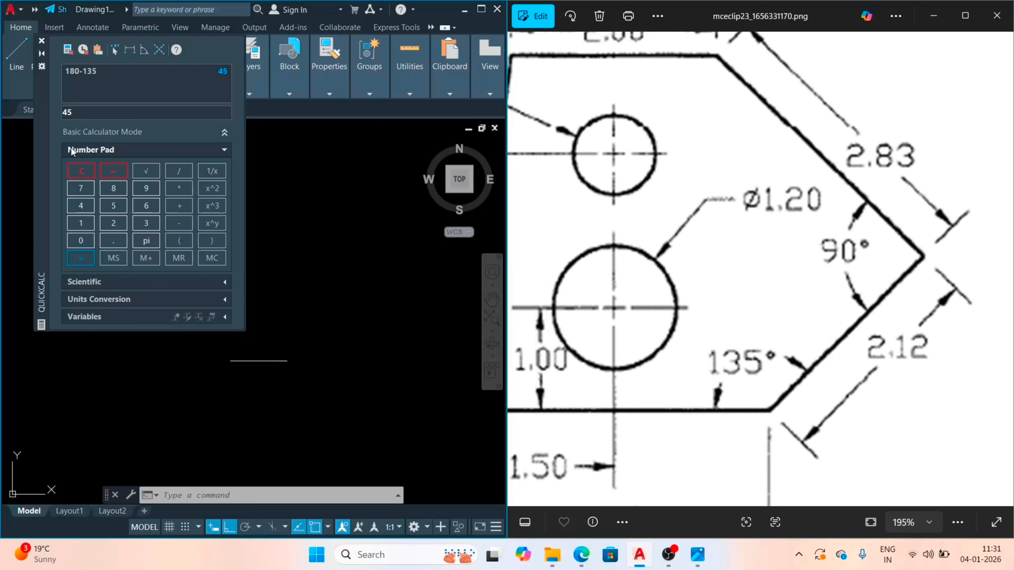
{"action": "key", "text": "BackSpace"}
{"action": "type", "text": "180+45"}
{"action": "key", "text": "Return"}
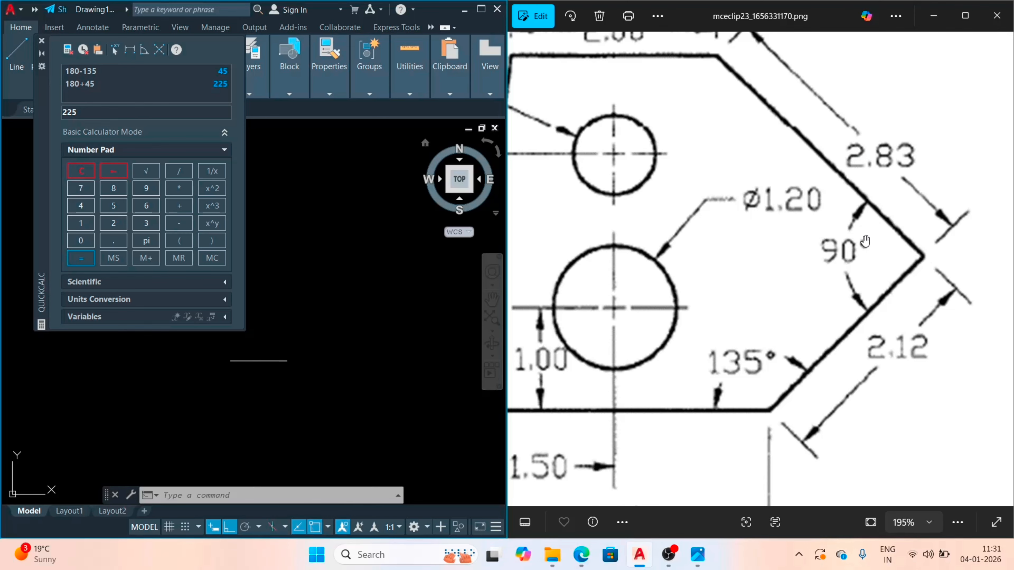
- Draw a line 2.12 units long at 45° from the right end of the plate's base
{"action": "scroll", "coordinate": [865, 241], "scroll_direction": "down", "scroll_amount": 2}
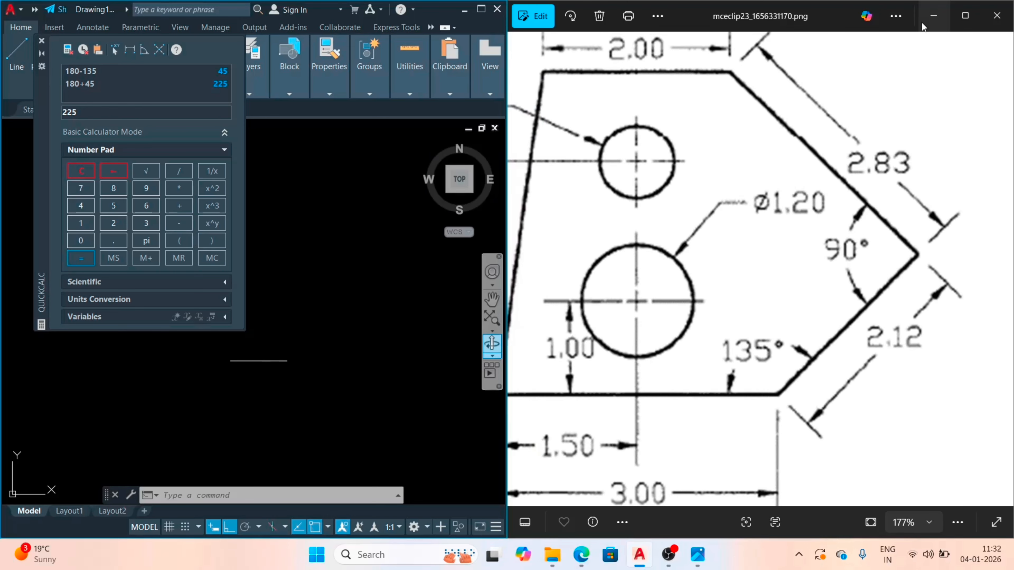
{"action": "scroll", "coordinate": [211, 384], "scroll_direction": "down", "scroll_amount": 4}
{"action": "scroll", "coordinate": [218, 355], "scroll_direction": "up", "scroll_amount": 4}
{"action": "scroll", "coordinate": [219, 355], "scroll_direction": "up", "scroll_amount": 4}
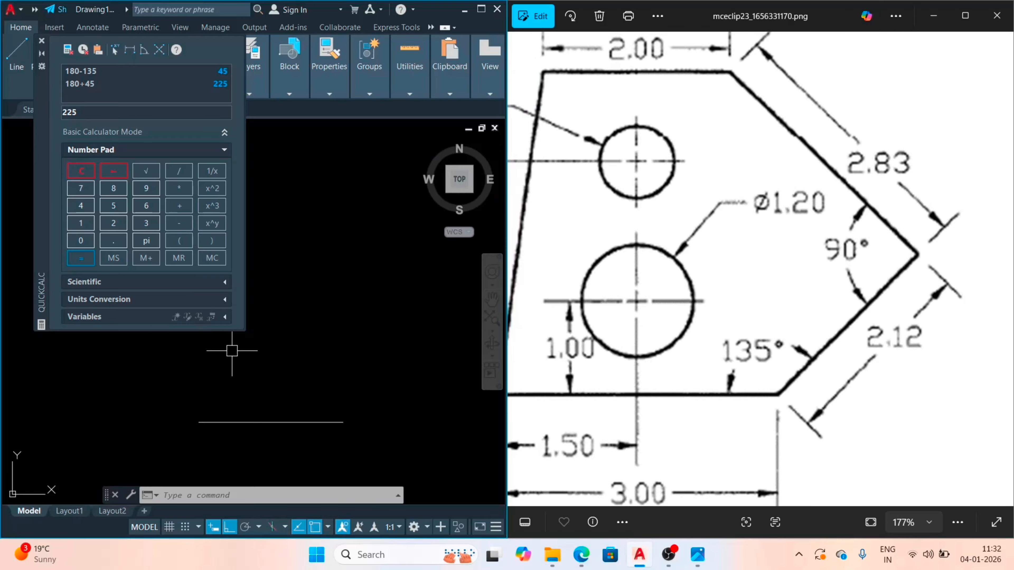
{"action": "type", "text": "l"}
{"action": "key", "text": "Return"}
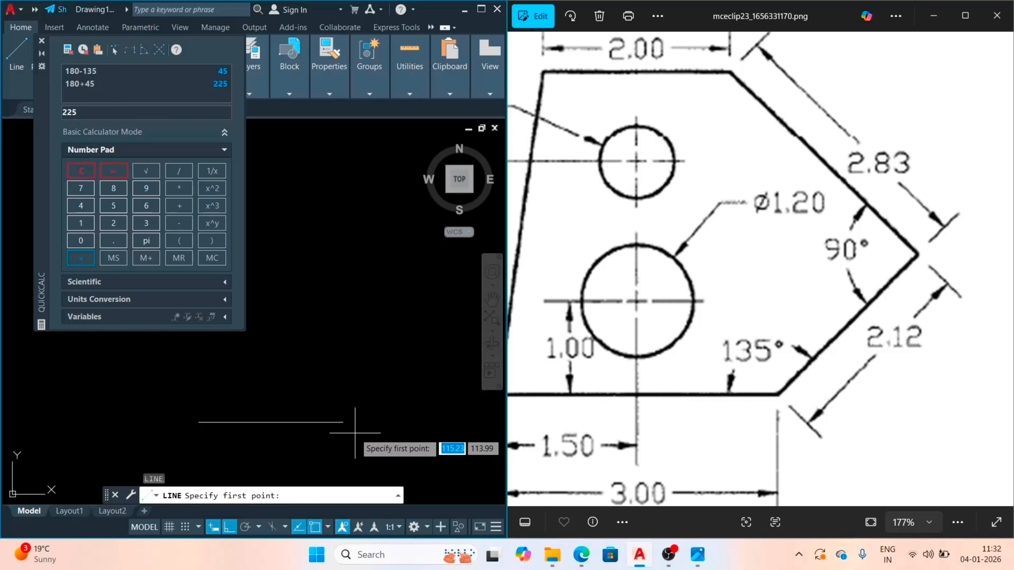
{"action": "left_click", "coordinate": [343, 422]}
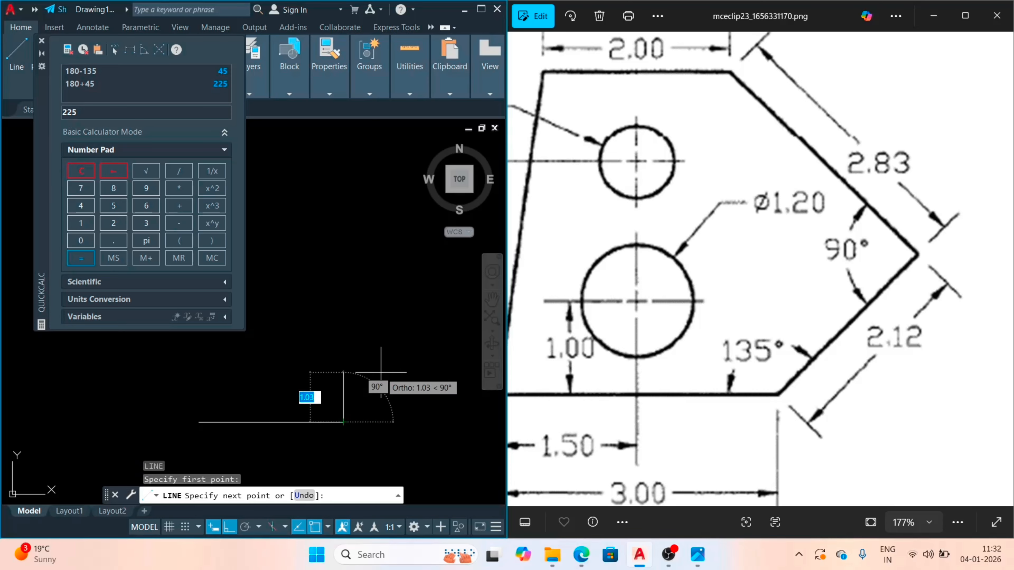
{"action": "type", "text": "2.12"}
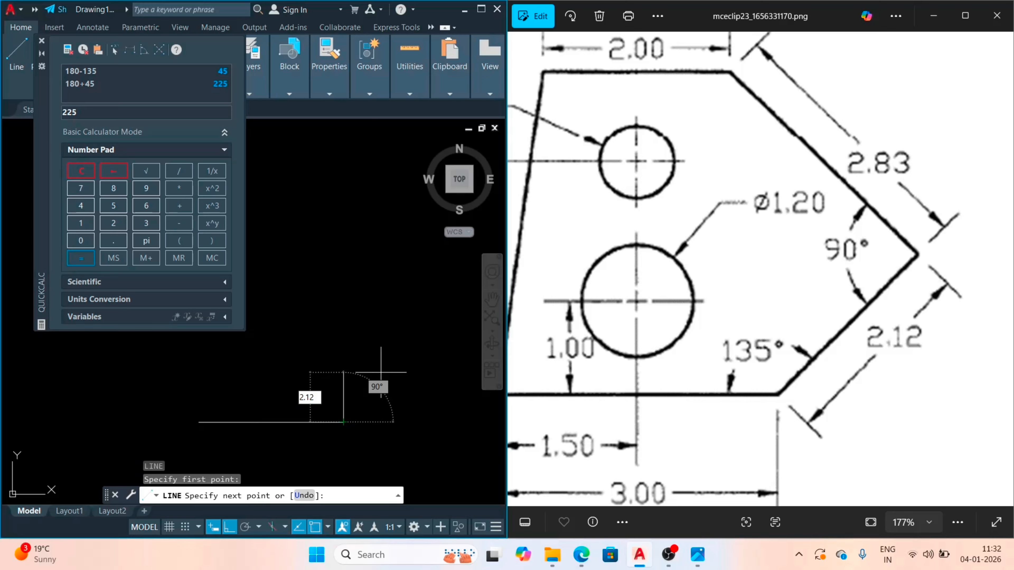
{"action": "key", "text": "Tab"}
{"action": "type", "text": "4"}
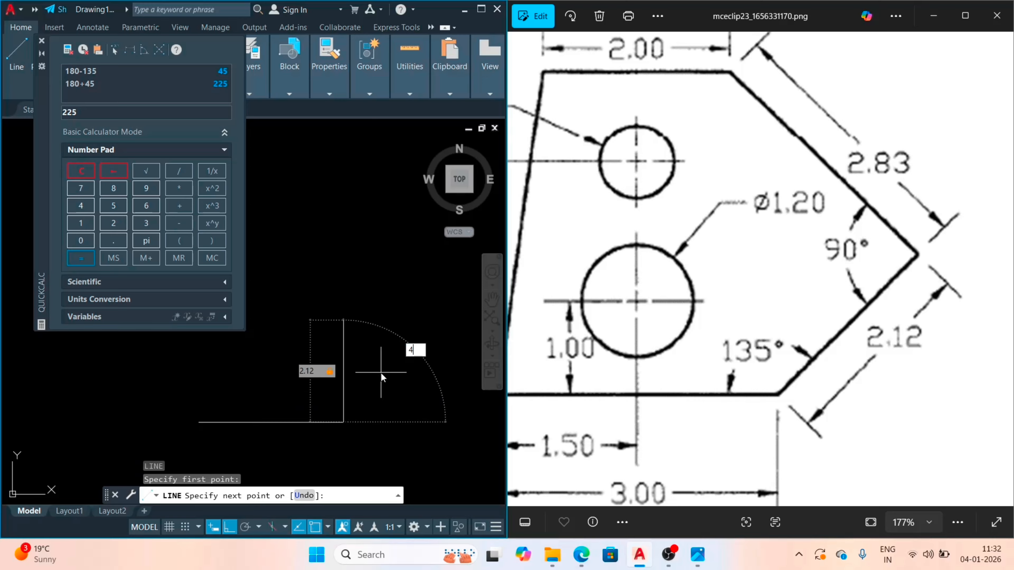
{"action": "type", "text": "5"}
{"action": "key", "text": "Return"}
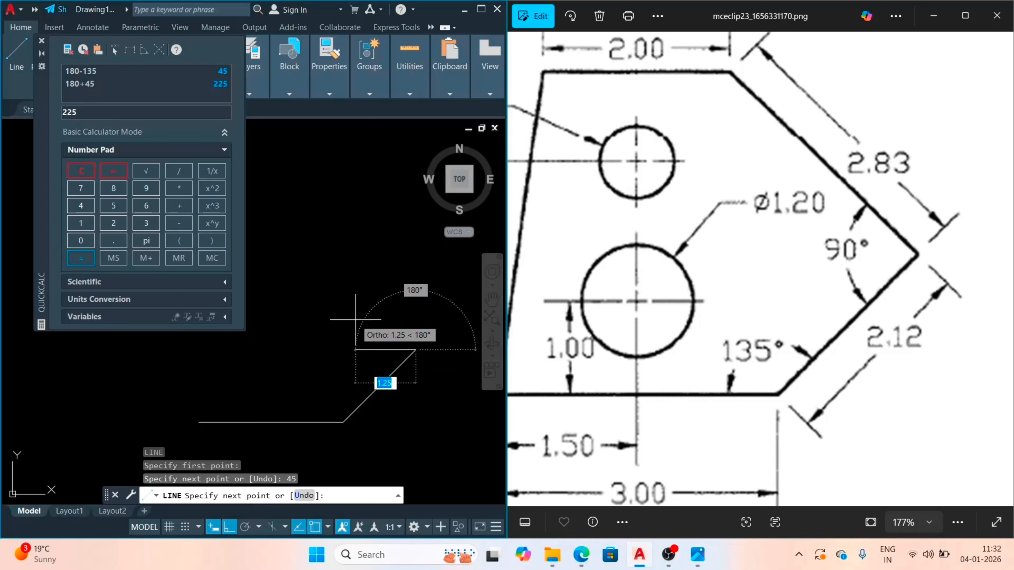
- Continue from the end of the 2.12 side with a segment 2.83 units long at 225°, and end the line
{"action": "type", "text": "2.83"}
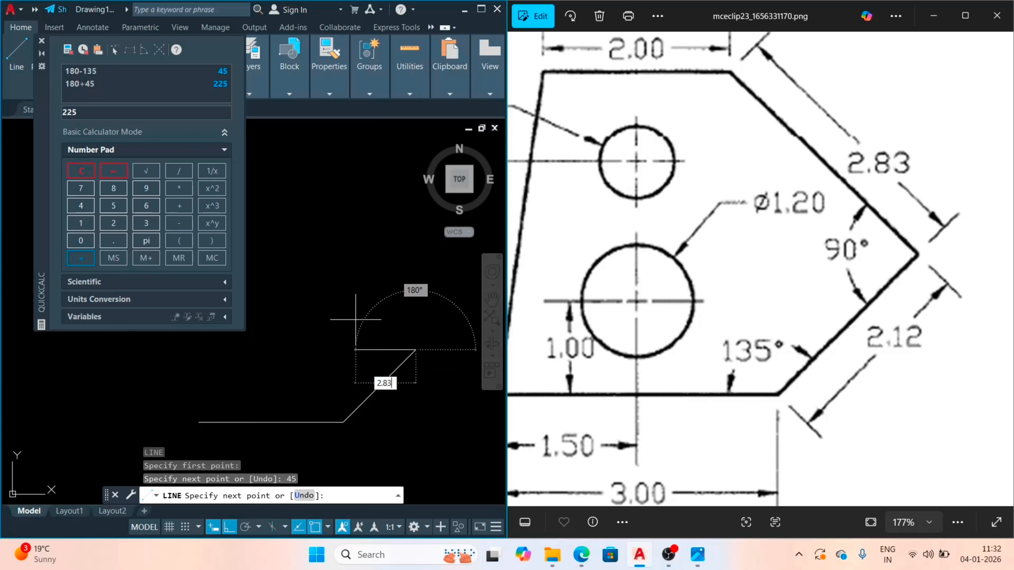
{"action": "key", "text": "Tab"}
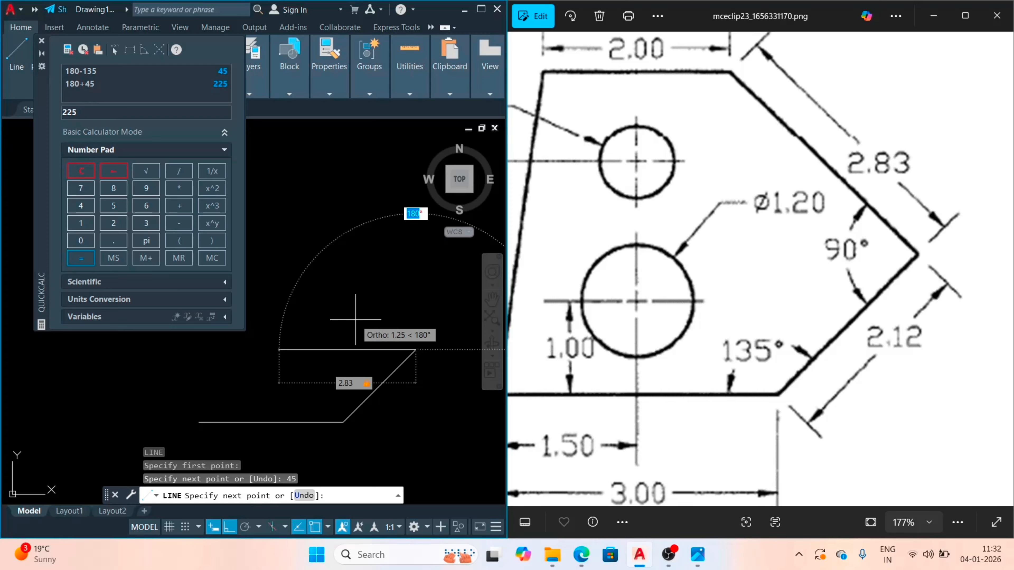
{"action": "type", "text": "225"}
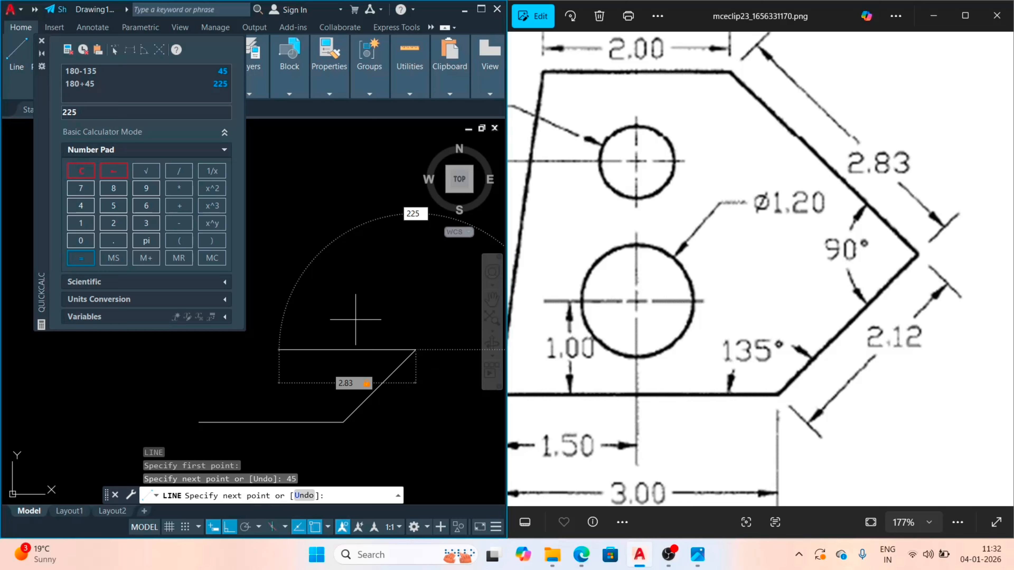
{"action": "key", "text": "Return"}
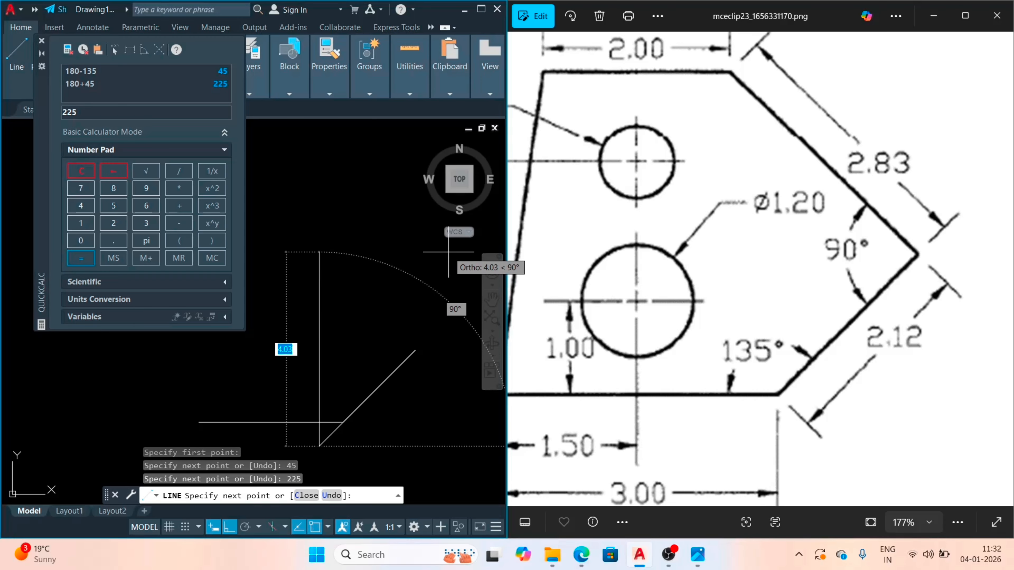
{"action": "key", "text": "Escape"}
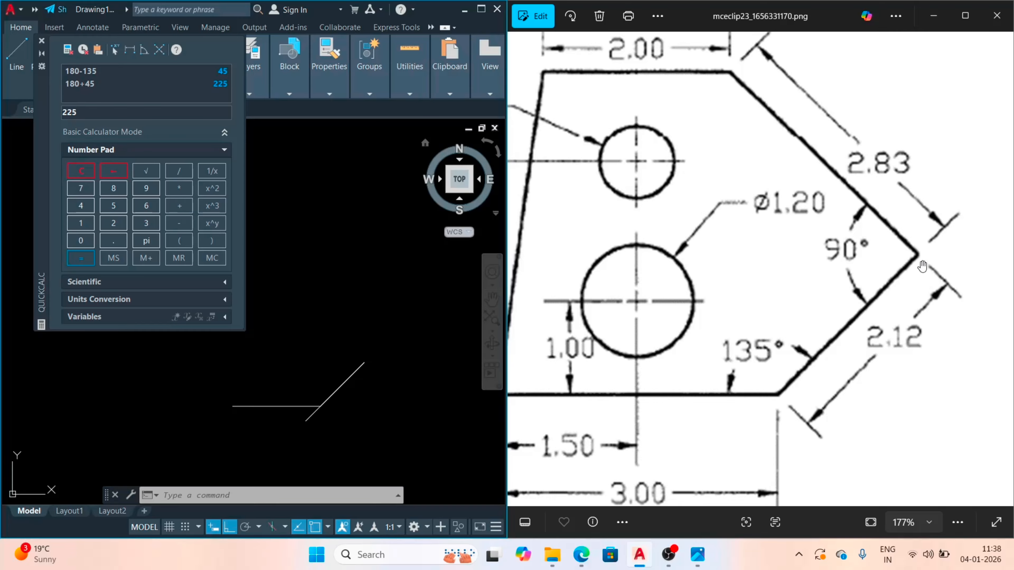
- Check the 90° corner in the reference image and erase the 2.83 segment drawn at 225°
{"action": "scroll", "coordinate": [920, 257], "scroll_direction": "up", "scroll_amount": 1}
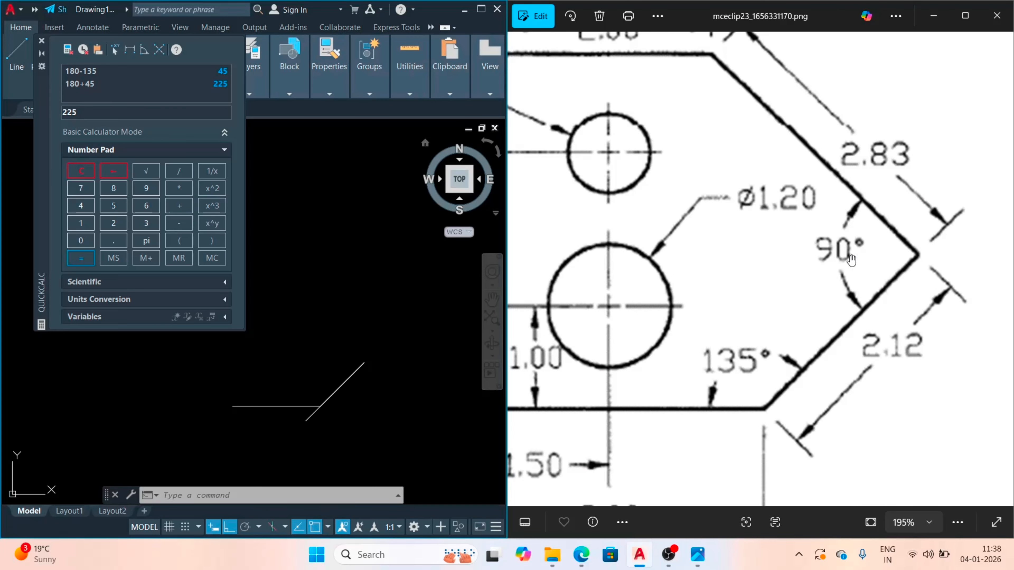
{"action": "scroll", "coordinate": [862, 309], "scroll_direction": "down", "scroll_amount": 1}
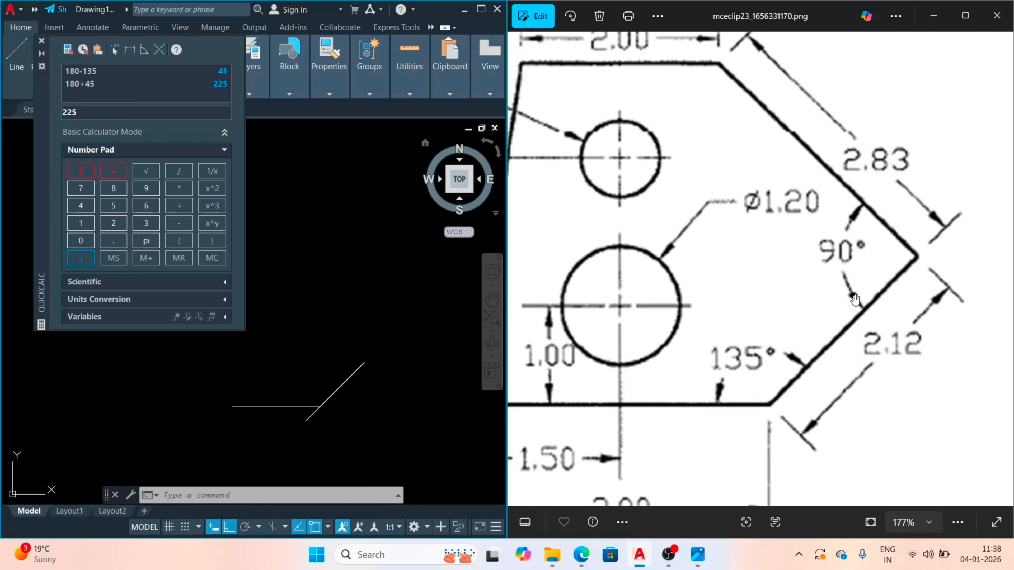
{"action": "left_click", "coordinate": [301, 420]}
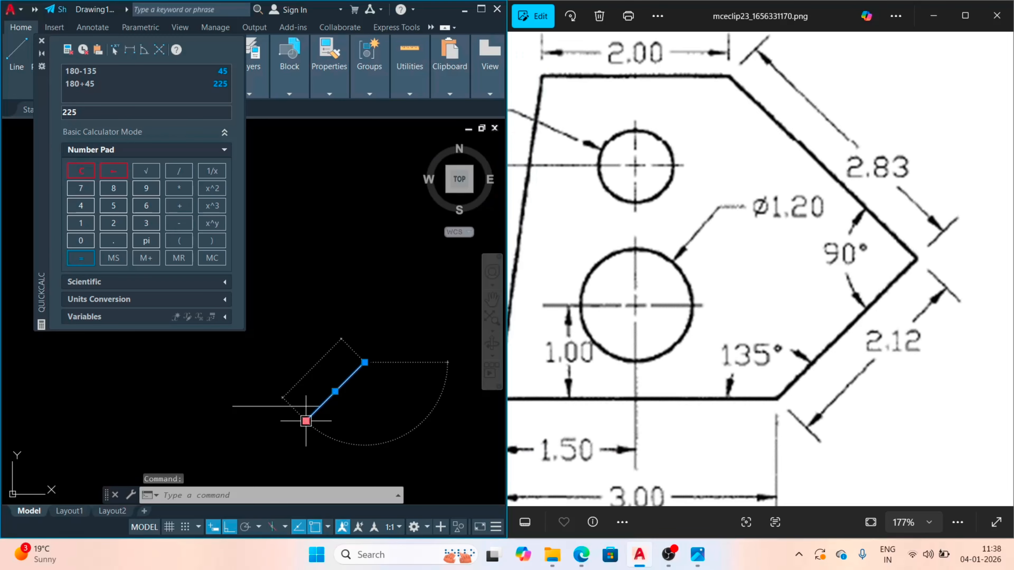
{"action": "mouse_move", "coordinate": [305, 421]}
{"action": "key", "text": "Delete"}
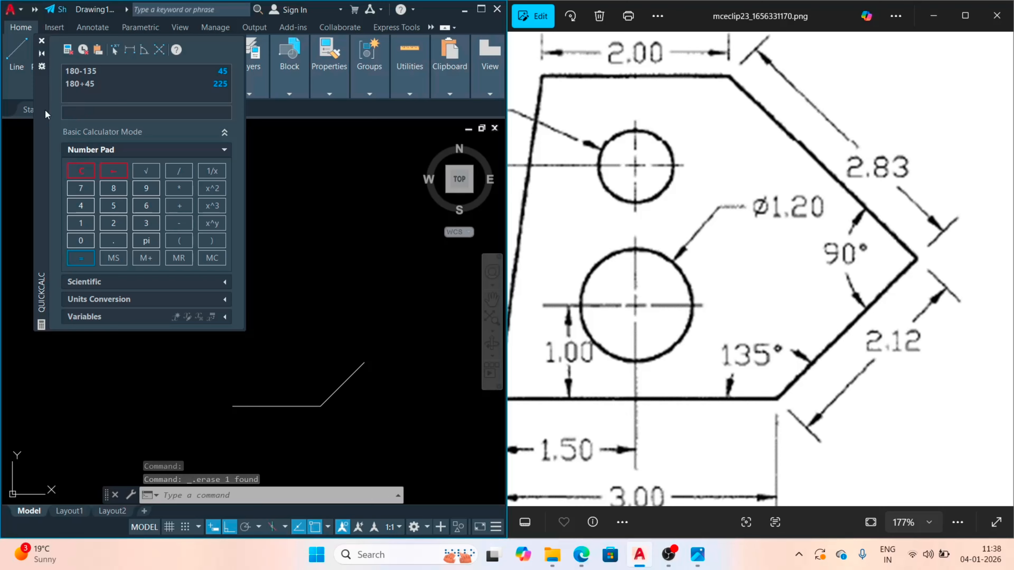
- Compute 180-45 in the calculator for the direction of the 2.83 side
{"action": "type", "text": "180-4"}
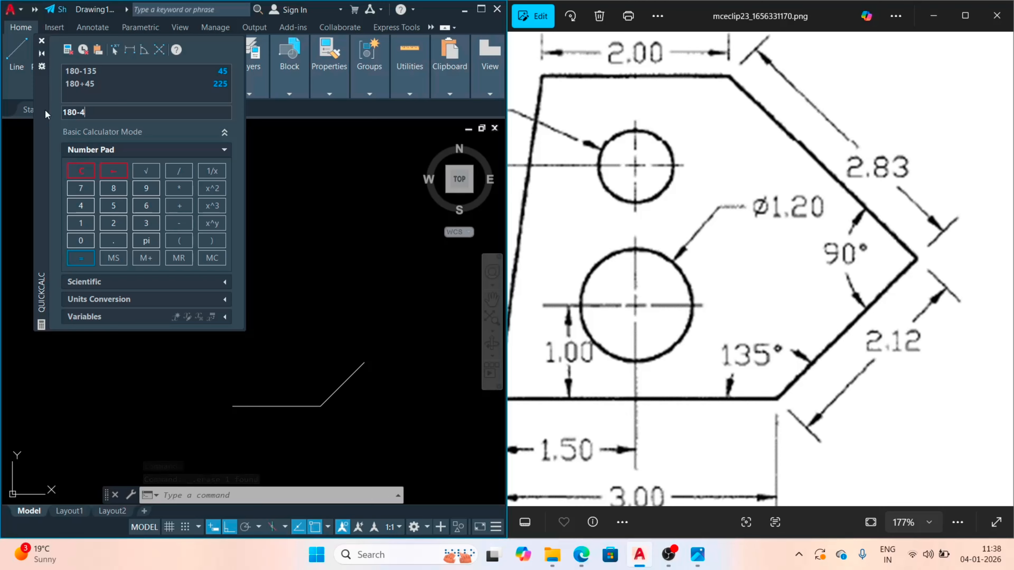
{"action": "type", "text": "5"}
{"action": "key", "text": "Return"}
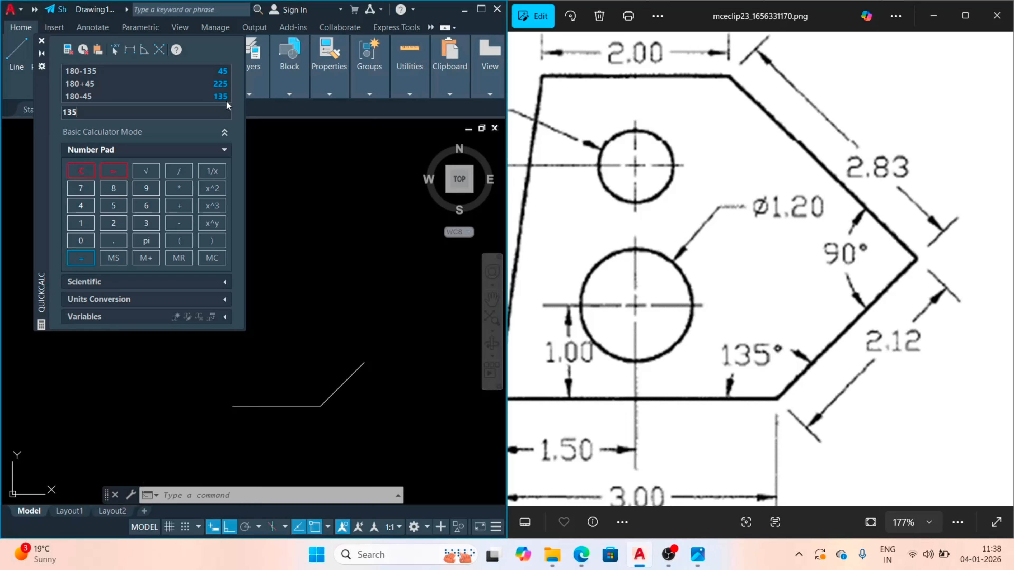
- Draw a line 2.83 units long at 135° from the upper end of the plate's 2.12 side
{"action": "type", "text": "L"}
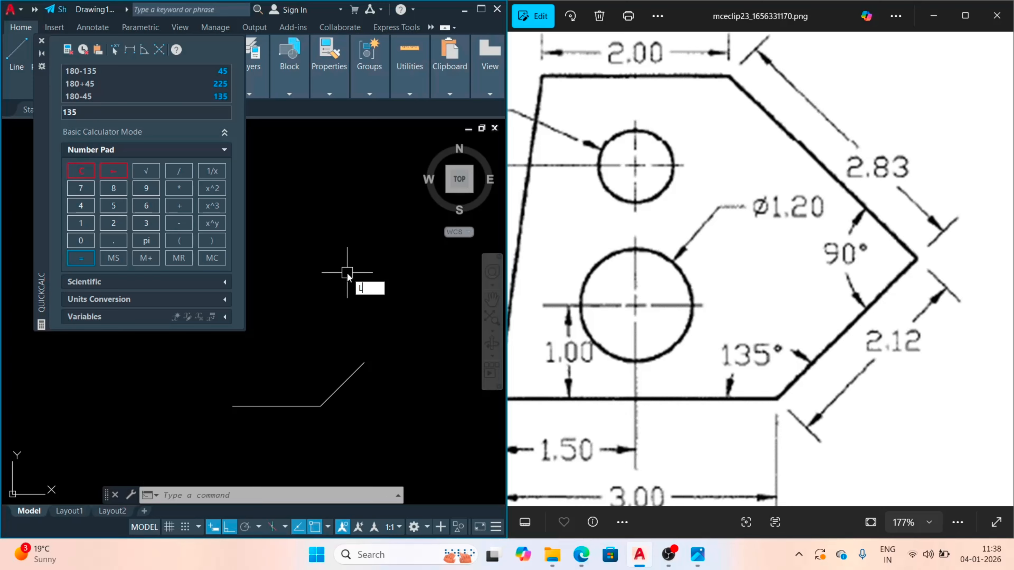
{"action": "key", "text": "Return"}
{"action": "left_click", "coordinate": [364, 363]}
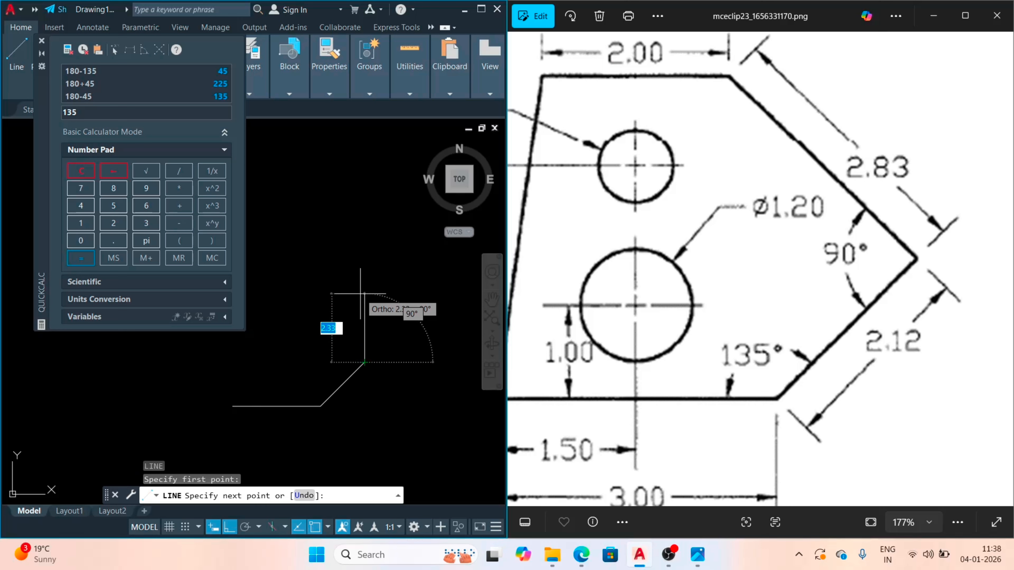
{"action": "type", "text": "2"}
{"action": "key", "text": "Tab"}
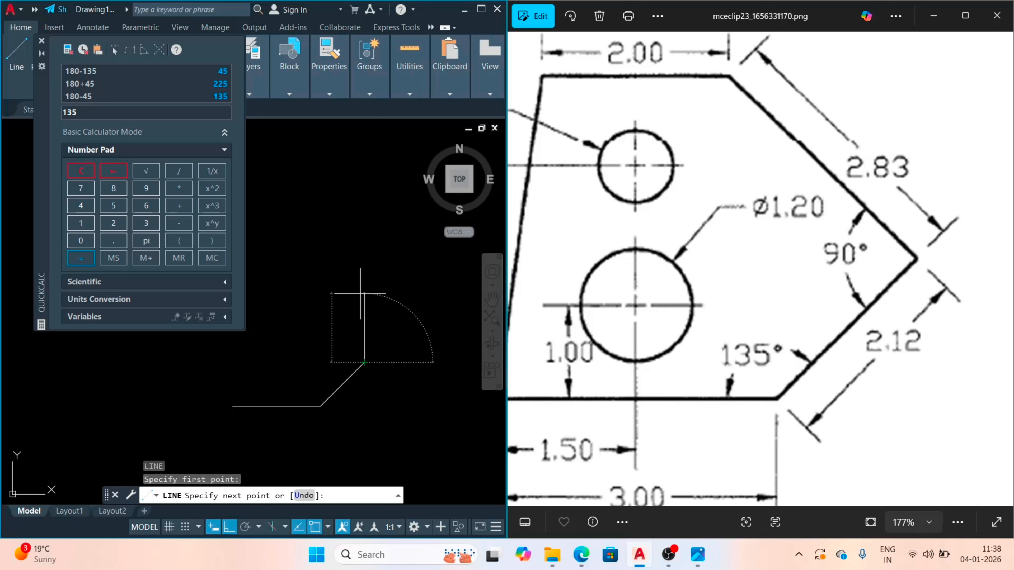
{"action": "type", "text": "135"}
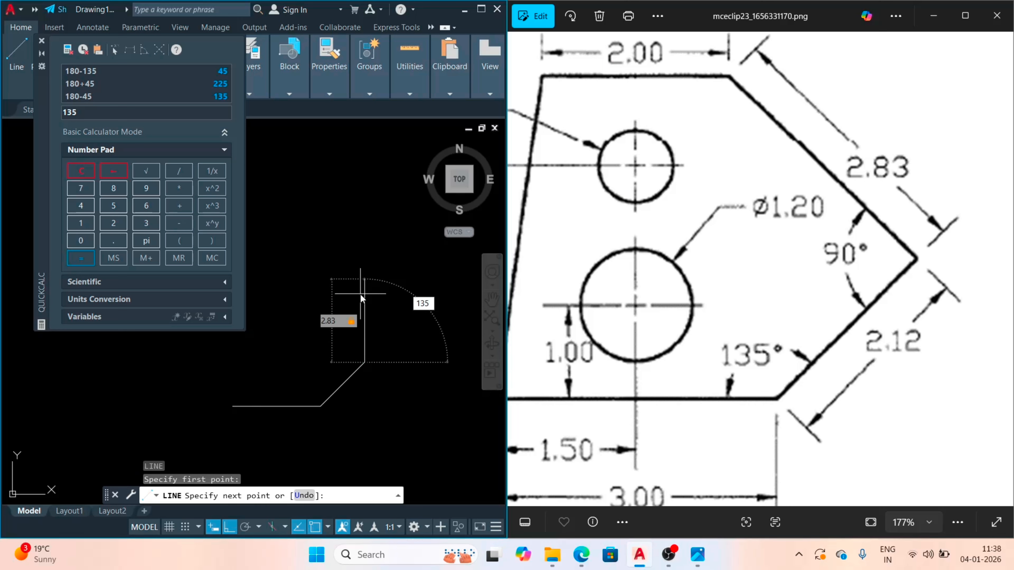
{"action": "key", "text": "Return"}
- Continue from the end of the 2.83 side with a horizontal top edge 2 units long towards the left
{"action": "scroll", "coordinate": [369, 294], "scroll_direction": "down", "scroll_amount": 6}
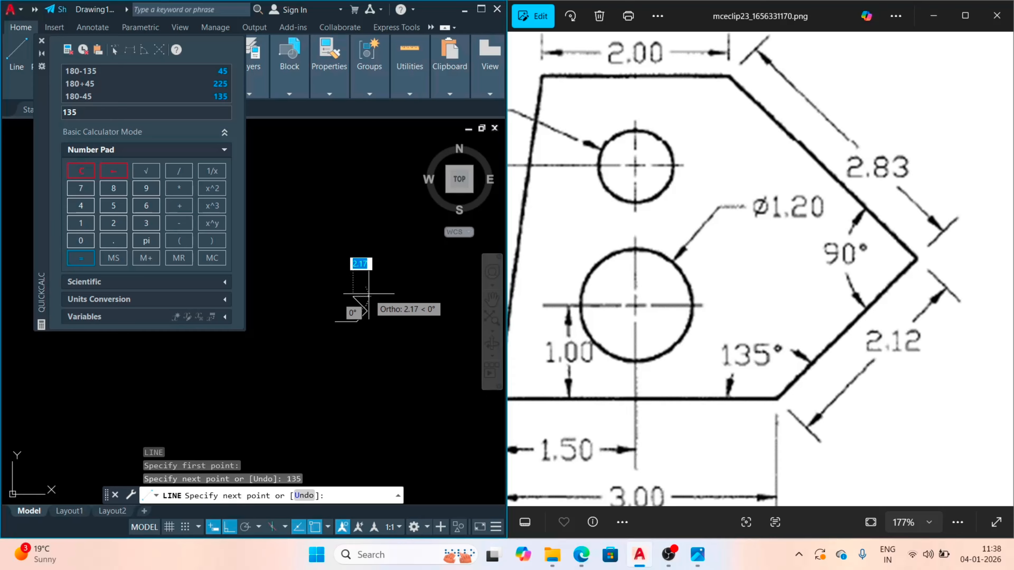
{"action": "scroll", "coordinate": [328, 278], "scroll_direction": "up", "scroll_amount": 8}
{"action": "scroll", "coordinate": [340, 295], "scroll_direction": "down", "scroll_amount": 3}
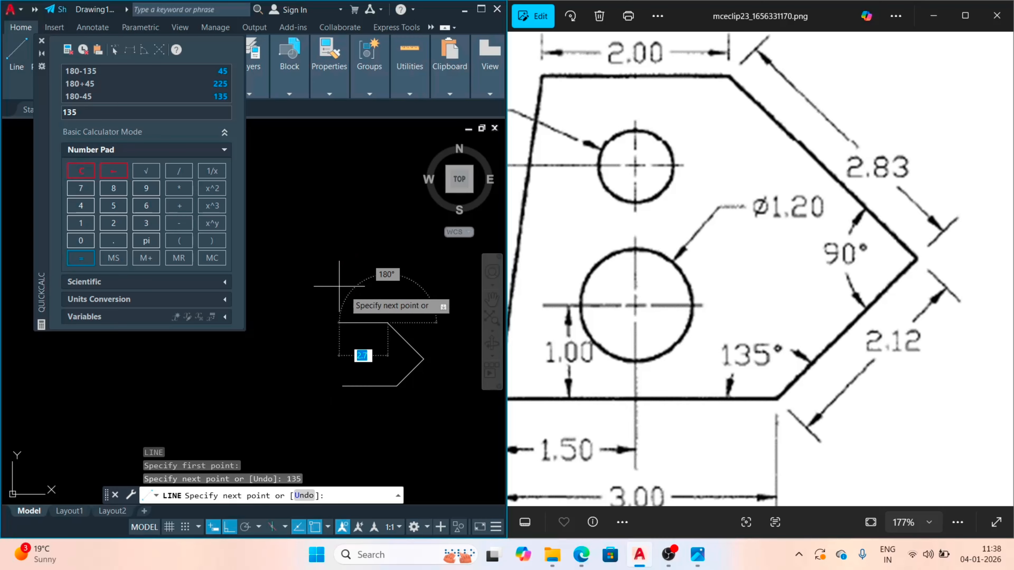
{"action": "type", "text": "2"}
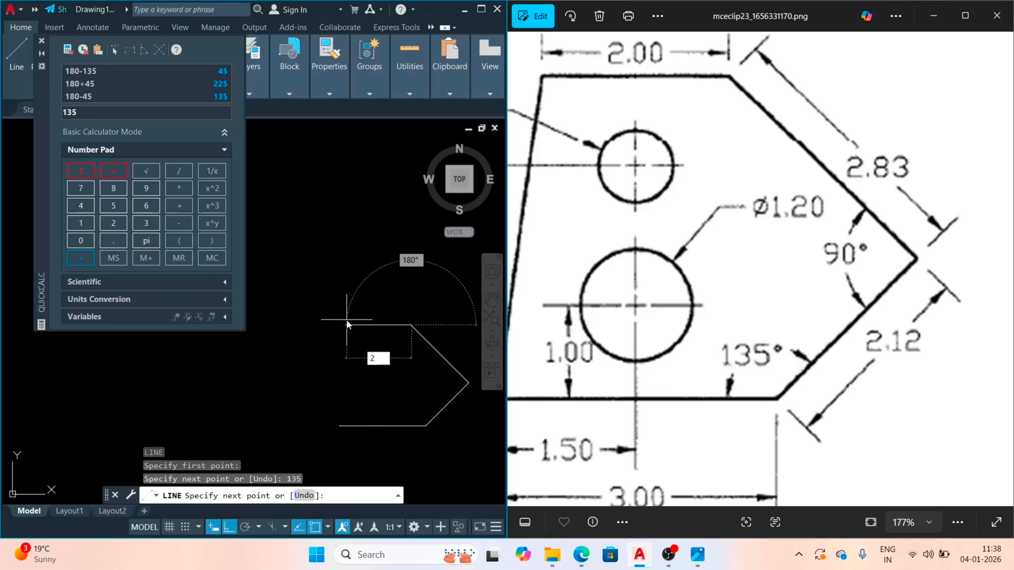
{"action": "key", "text": "Return"}
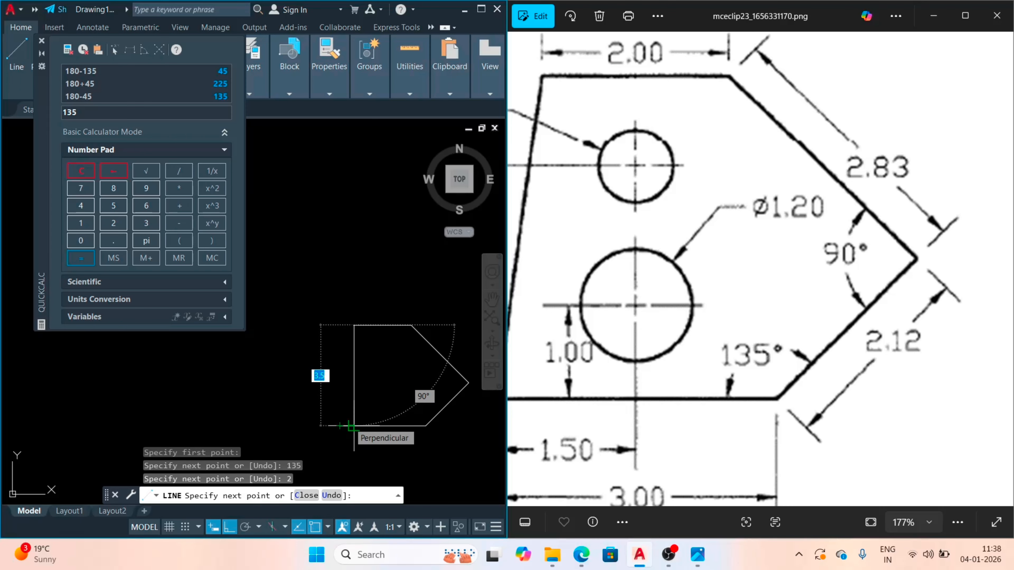
- Try closing the outline from the top edge's left end with the Close option, and erase the resulting diagonal line
{"action": "type", "text": "C"}
{"action": "key", "text": "Return"}
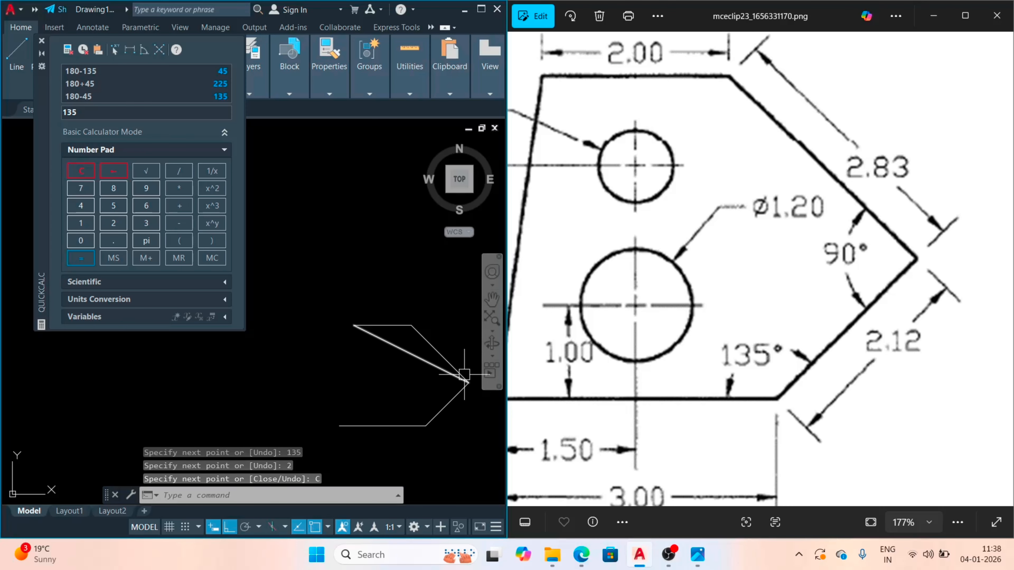
{"action": "scroll", "coordinate": [389, 361], "scroll_direction": "down", "scroll_amount": 2}
{"action": "scroll", "coordinate": [431, 362], "scroll_direction": "up", "scroll_amount": 2}
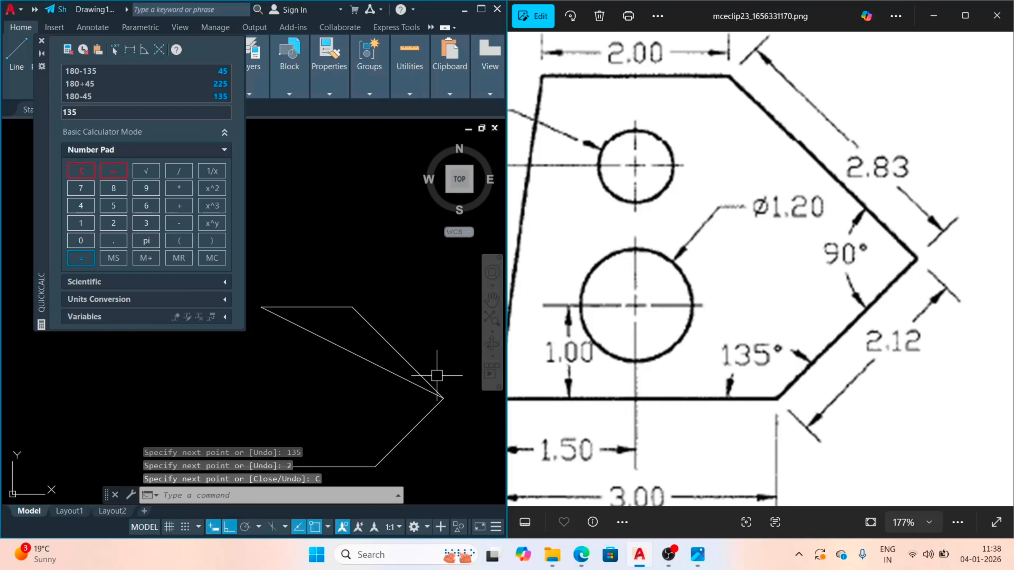
{"action": "scroll", "coordinate": [437, 374], "scroll_direction": "down", "scroll_amount": 1}
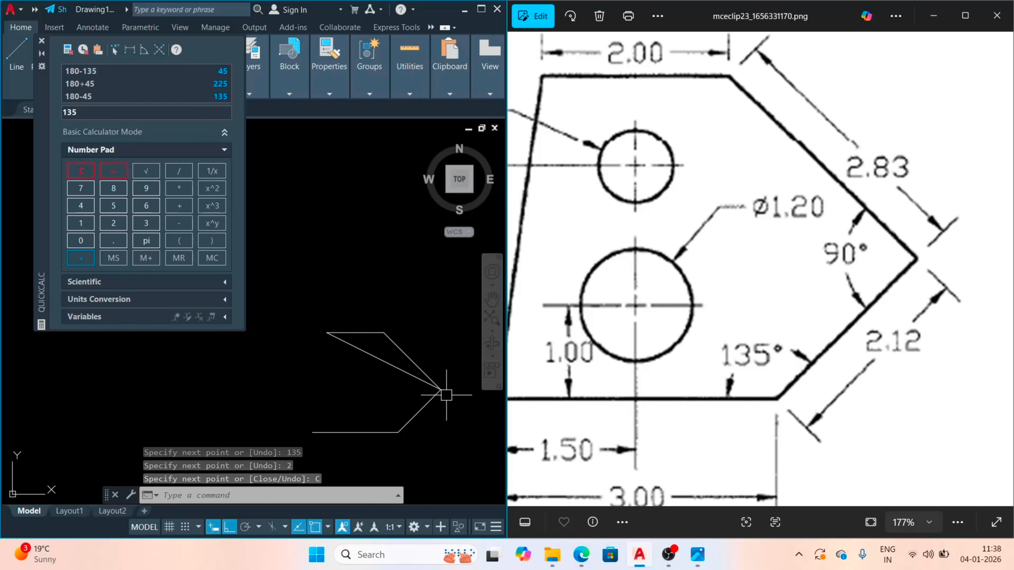
{"action": "left_click", "coordinate": [396, 362]}
{"action": "key", "text": "Delete"}
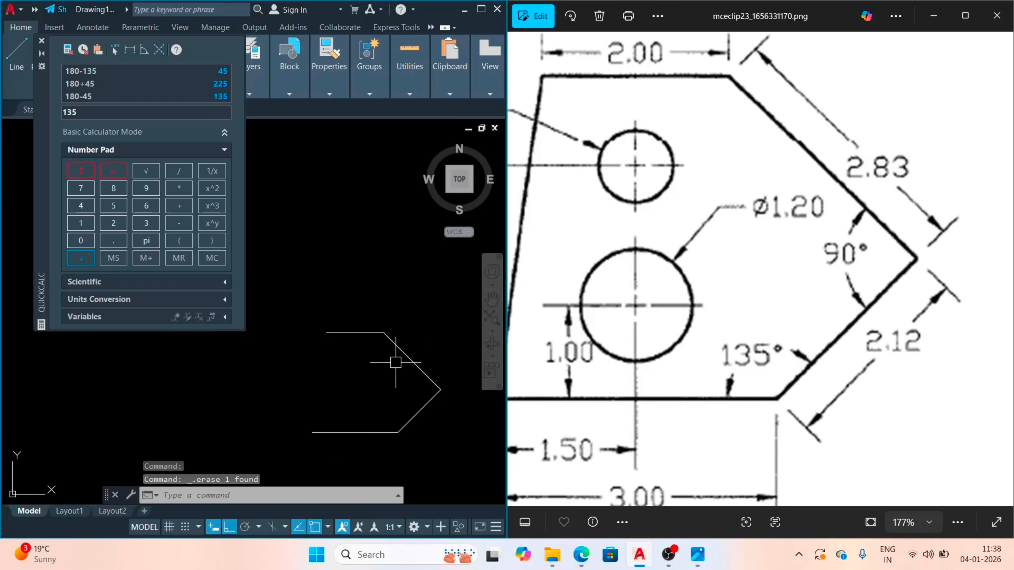
- With Ortho off, draw the slanted side from the top edge's left end to the base's left end, and end the line
{"action": "type", "text": "l"}
{"action": "key", "text": "Return"}
{"action": "left_click", "coordinate": [327, 332]}
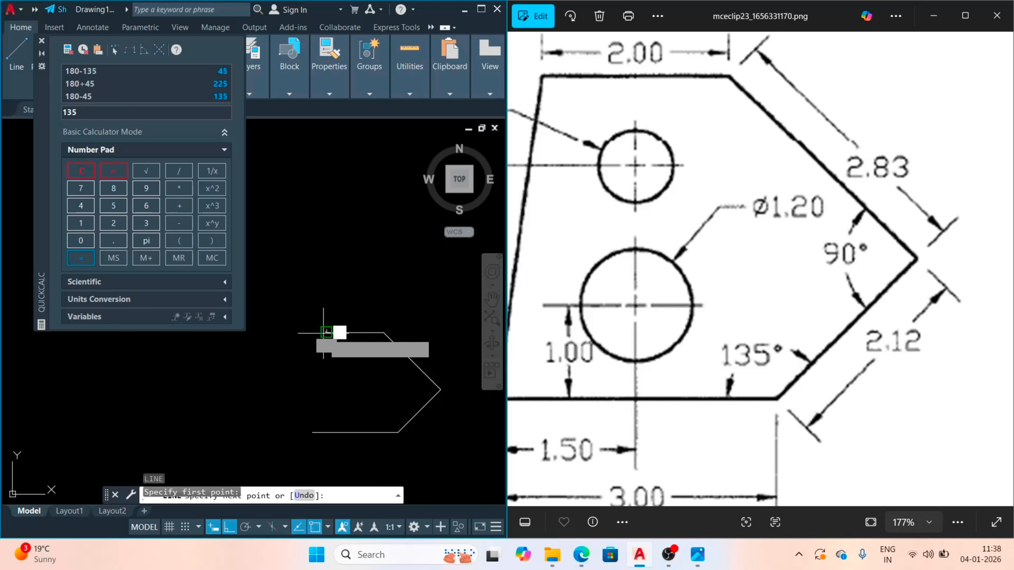
{"action": "key", "text": "F8"}
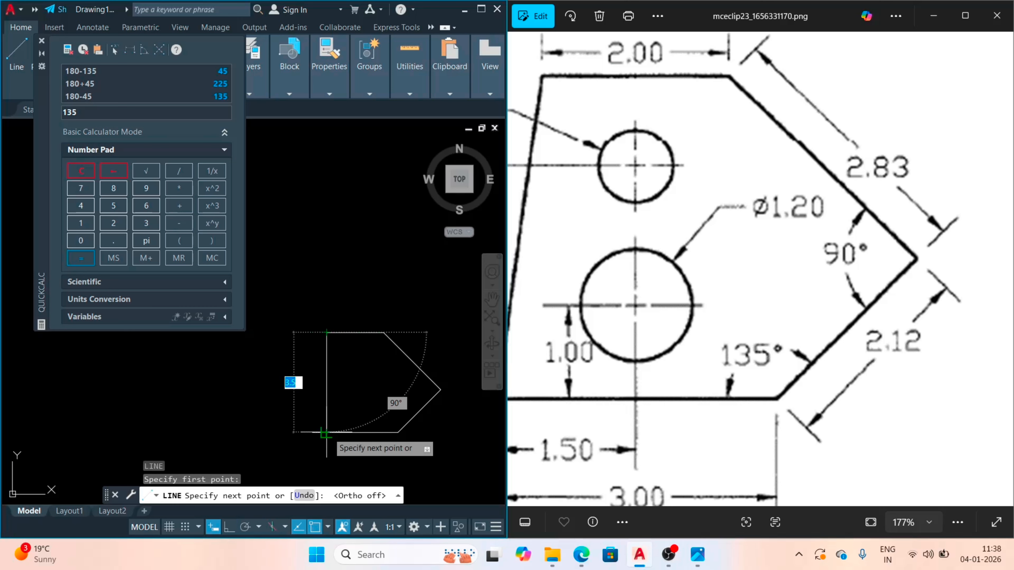
{"action": "scroll", "coordinate": [325, 433], "scroll_direction": "up", "scroll_amount": 4}
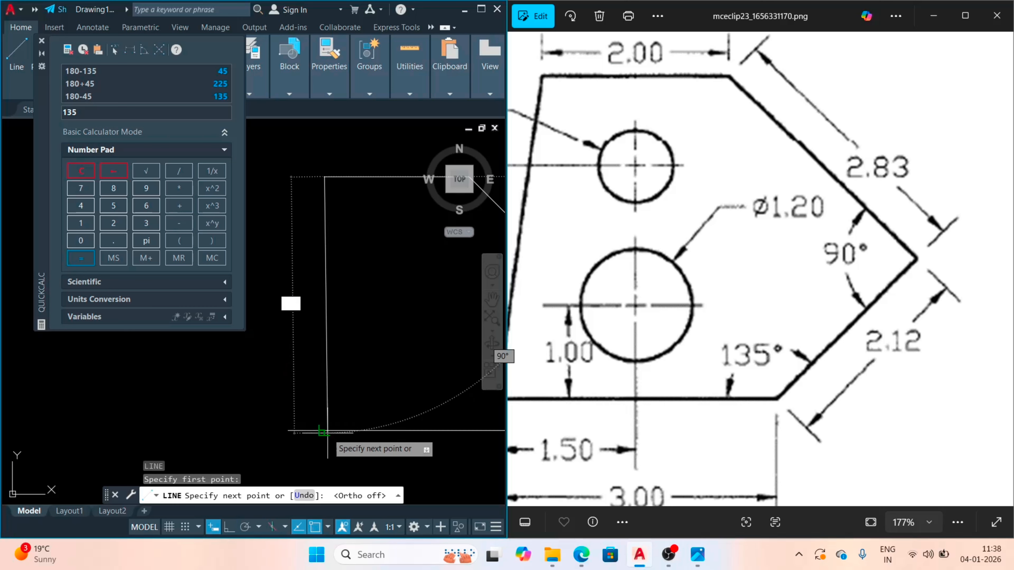
{"action": "left_click", "coordinate": [288, 430]}
{"action": "scroll", "coordinate": [303, 381], "scroll_direction": "down", "scroll_amount": 4}
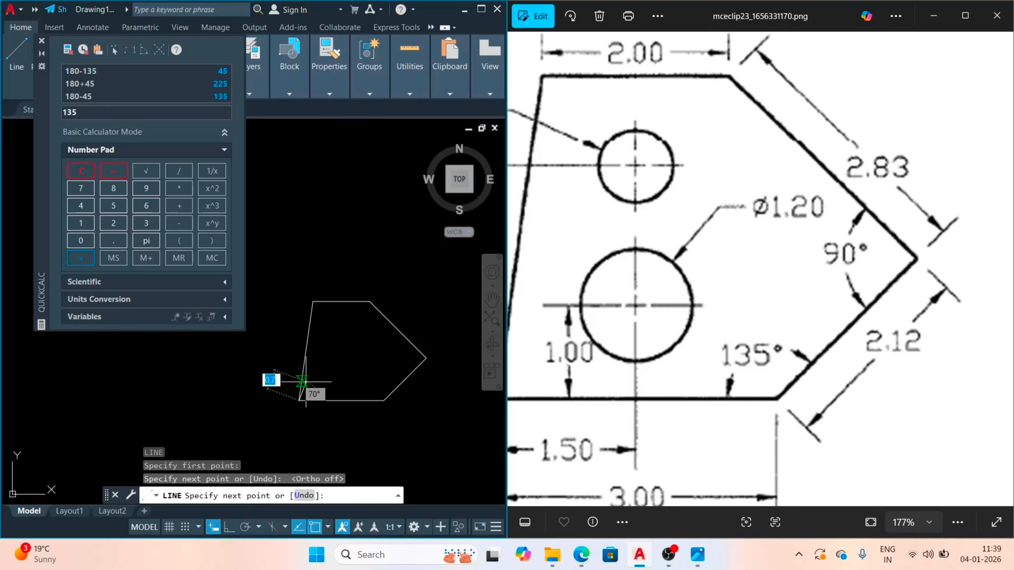
{"action": "key", "text": "Return"}
{"action": "scroll", "coordinate": [303, 382], "scroll_direction": "down", "scroll_amount": 2}
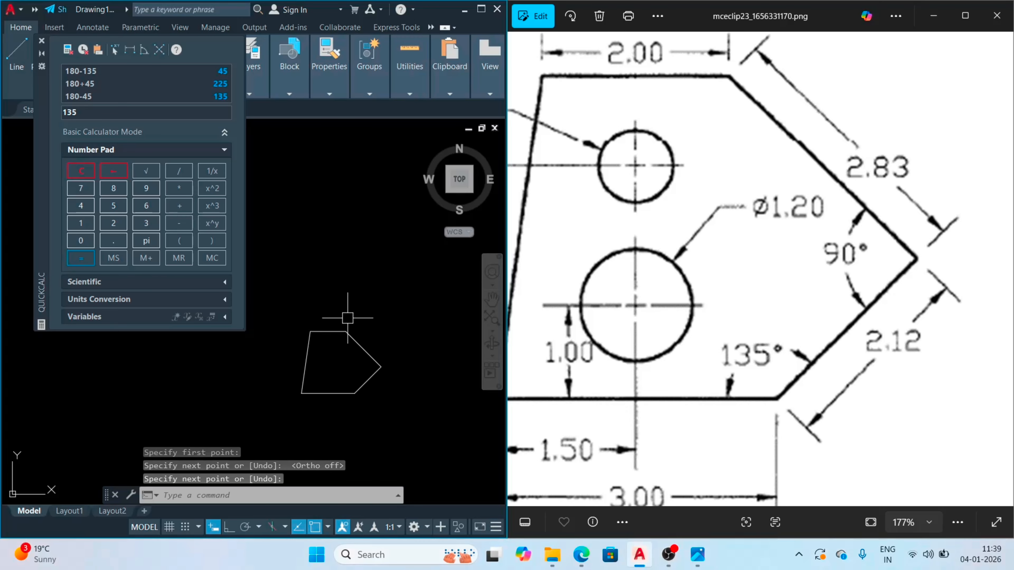
{"action": "scroll", "coordinate": [365, 327], "scroll_direction": "down", "scroll_amount": 2}
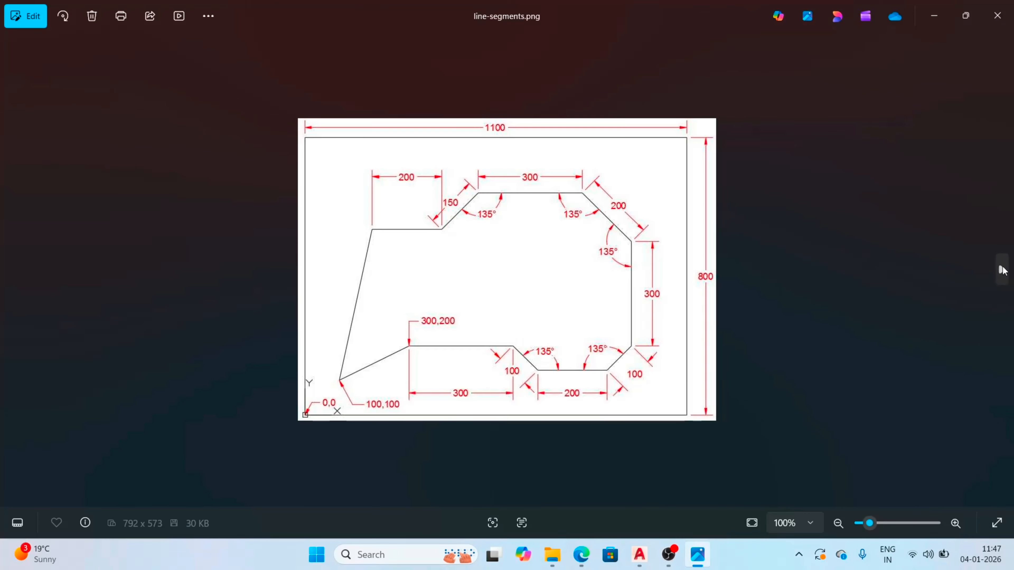
- Show the plate image mceclip23_1656331170.png in the image viewer and examine its side lengths and corner angles up close
{"action": "left_click", "coordinate": [1003, 268]}
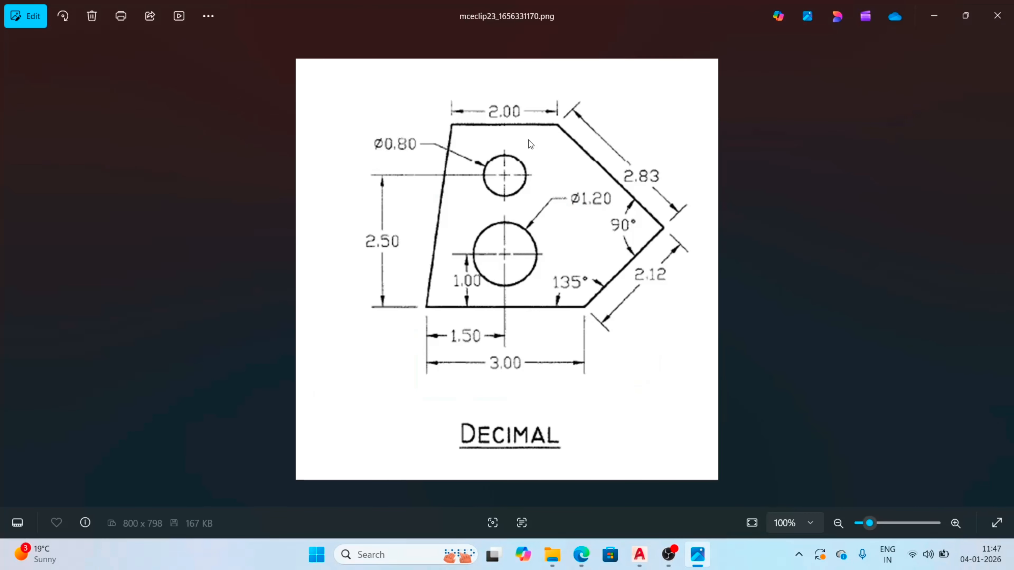
{"action": "scroll", "coordinate": [526, 130], "scroll_direction": "up", "scroll_amount": 3}
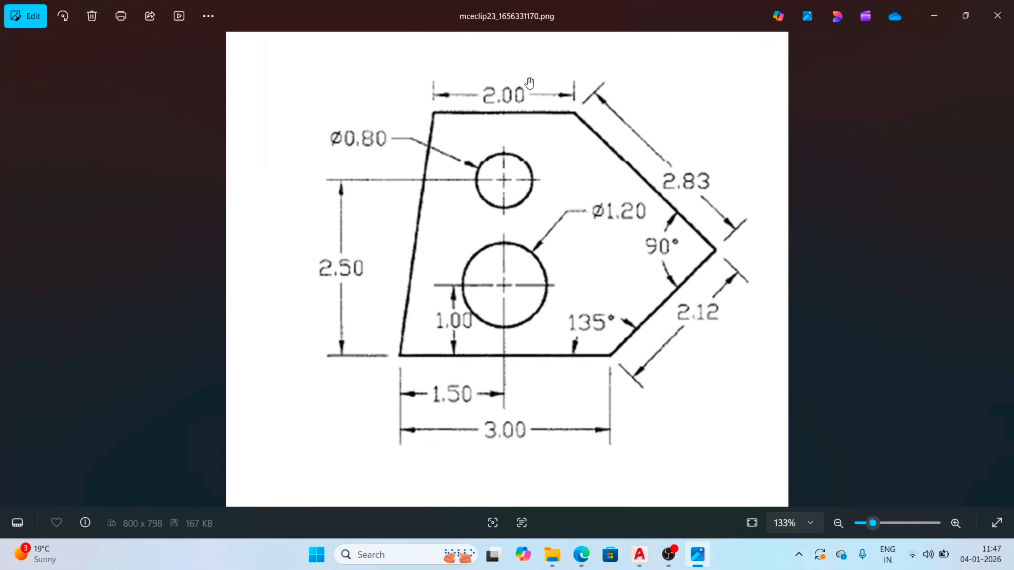
{"action": "scroll", "coordinate": [541, 74], "scroll_direction": "up", "scroll_amount": 1}
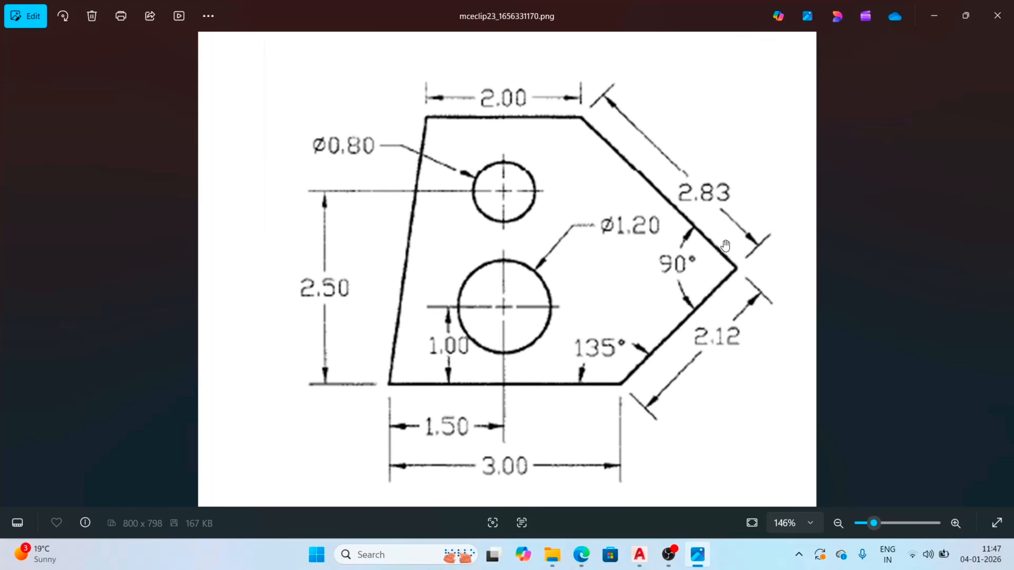